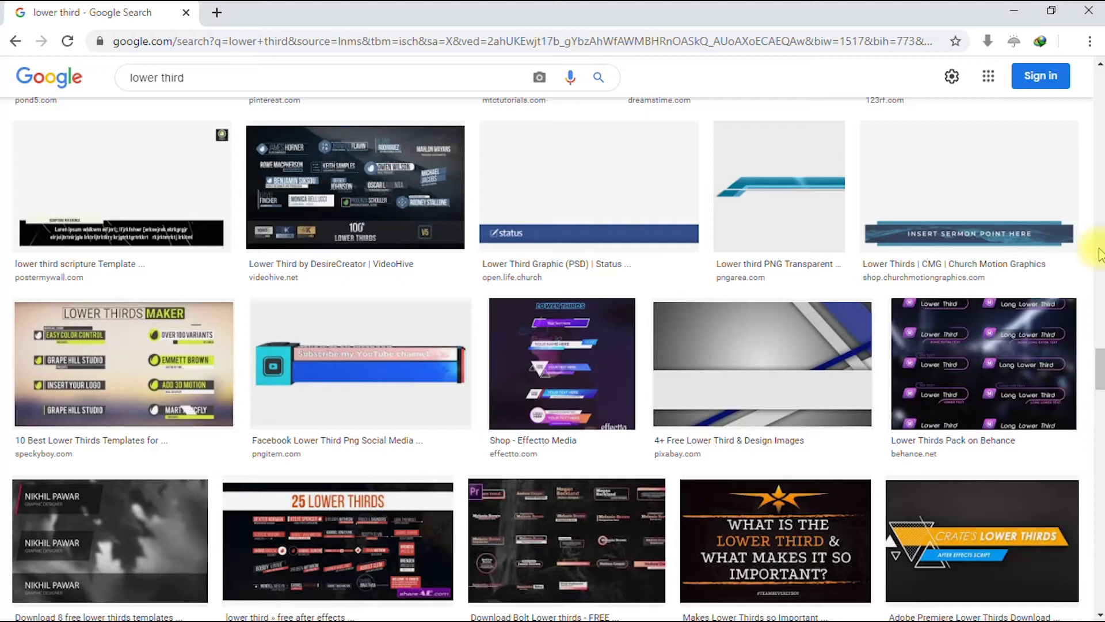
Browse the image search results for lower third design examples.
scroll(1099, 253, down, 1)
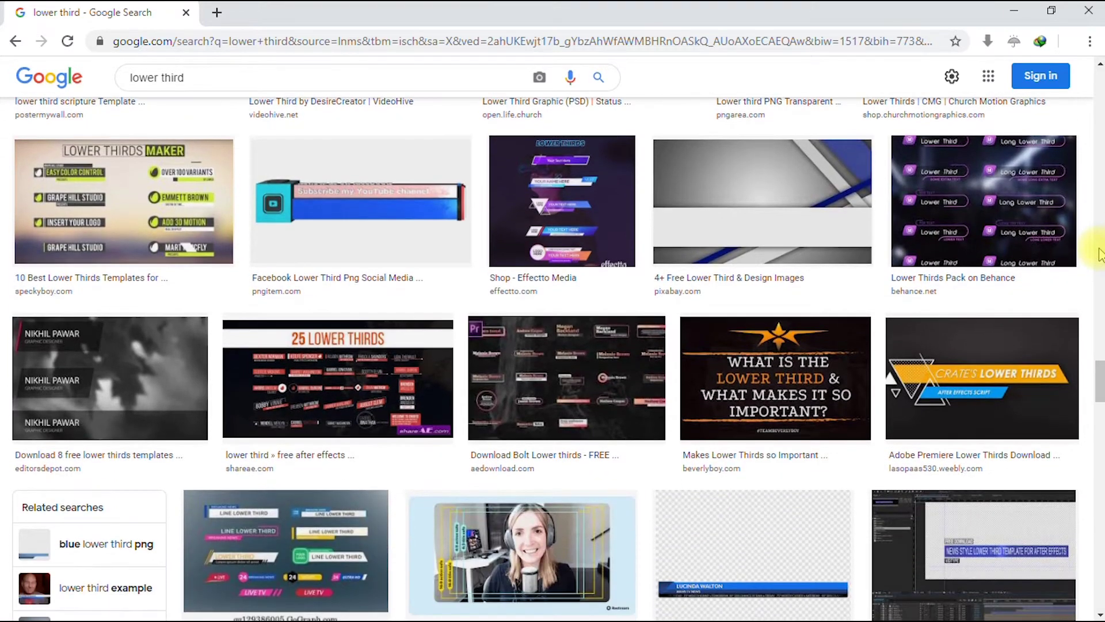
scroll(1099, 253, down, 3)
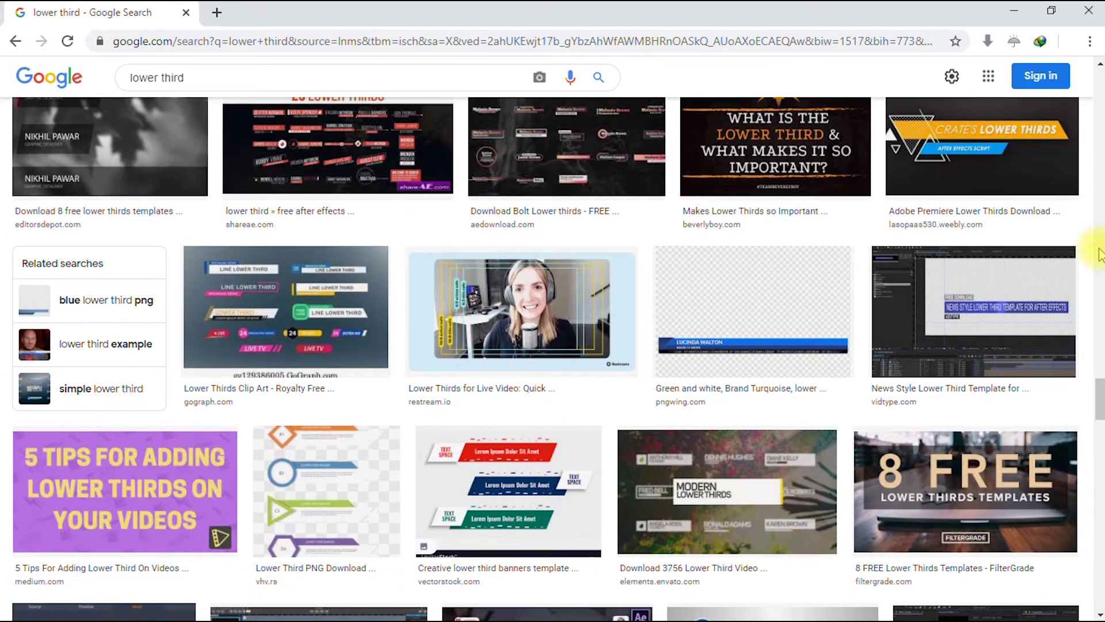
scroll(1099, 253, down, 2)
scroll(1099, 254, down, 4)
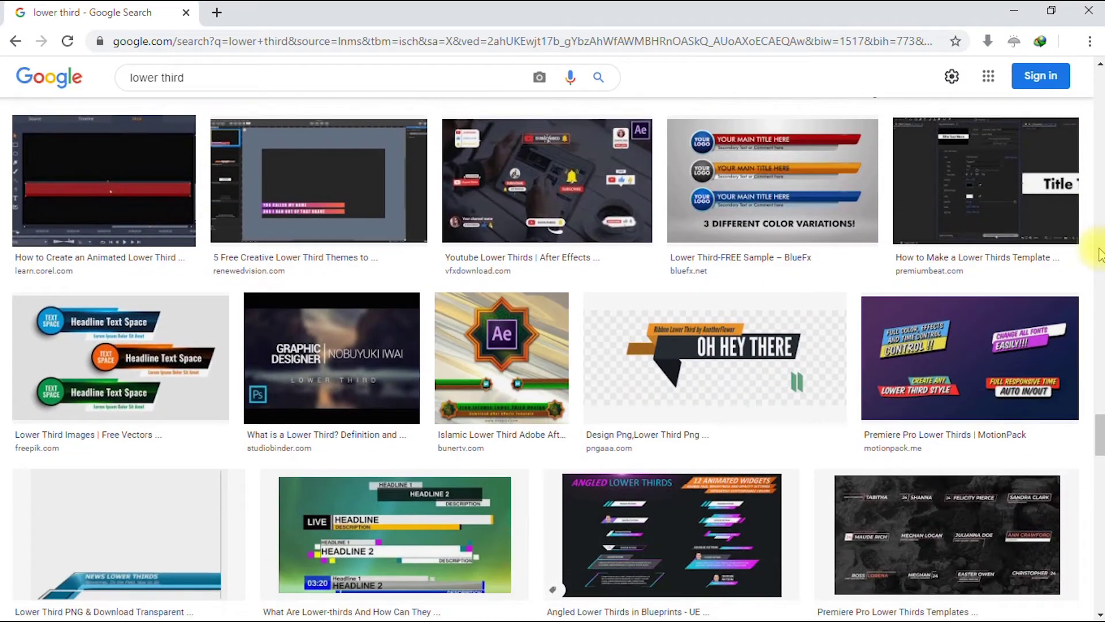
scroll(1099, 253, down, 3)
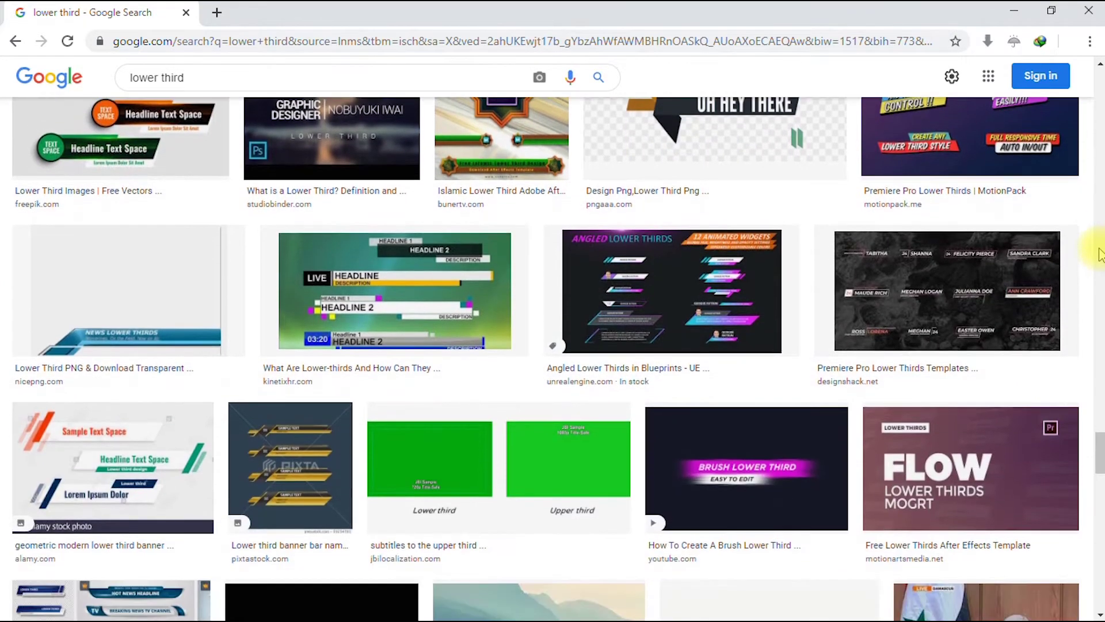
scroll(1099, 253, down, 5)
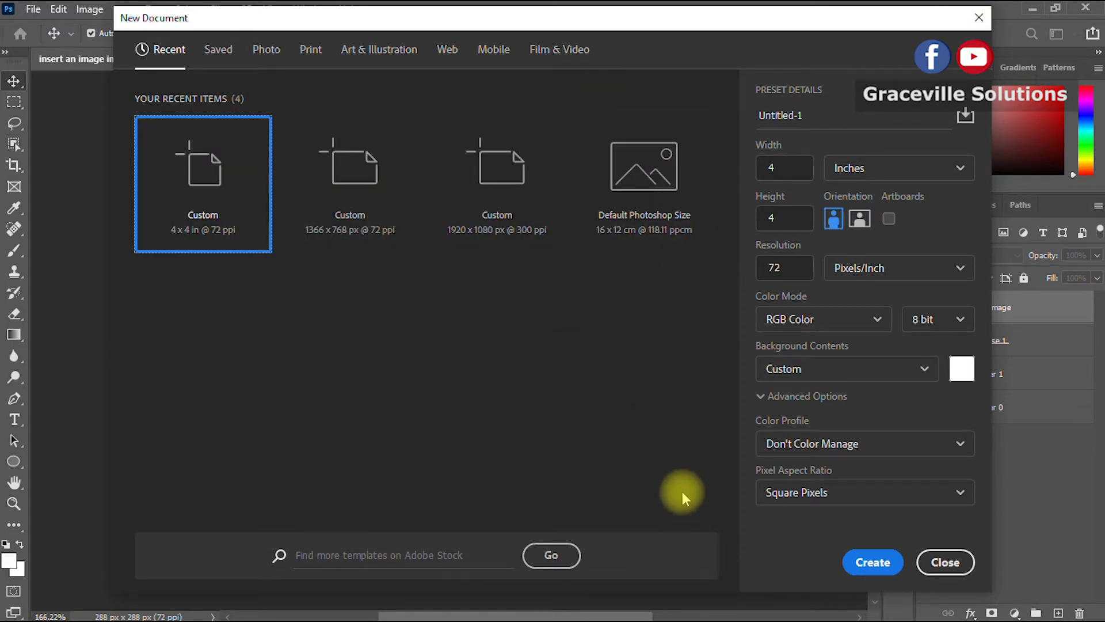
Name the new document "lower third" and set its dimension units to pixels.
click(827, 116)
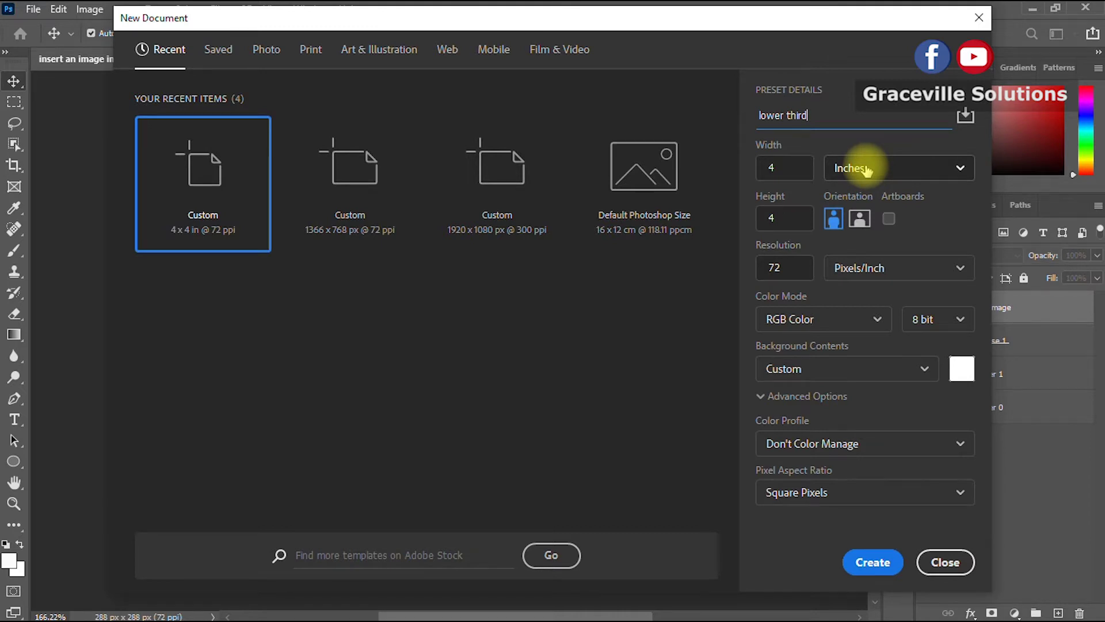
click(867, 168)
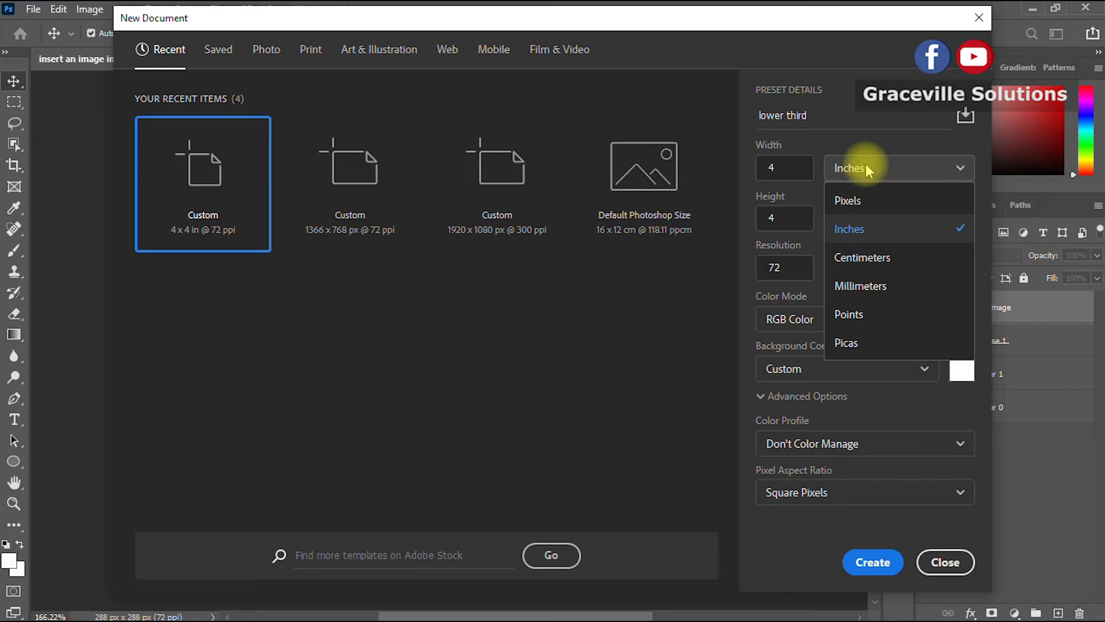
click(847, 200)
click(907, 169)
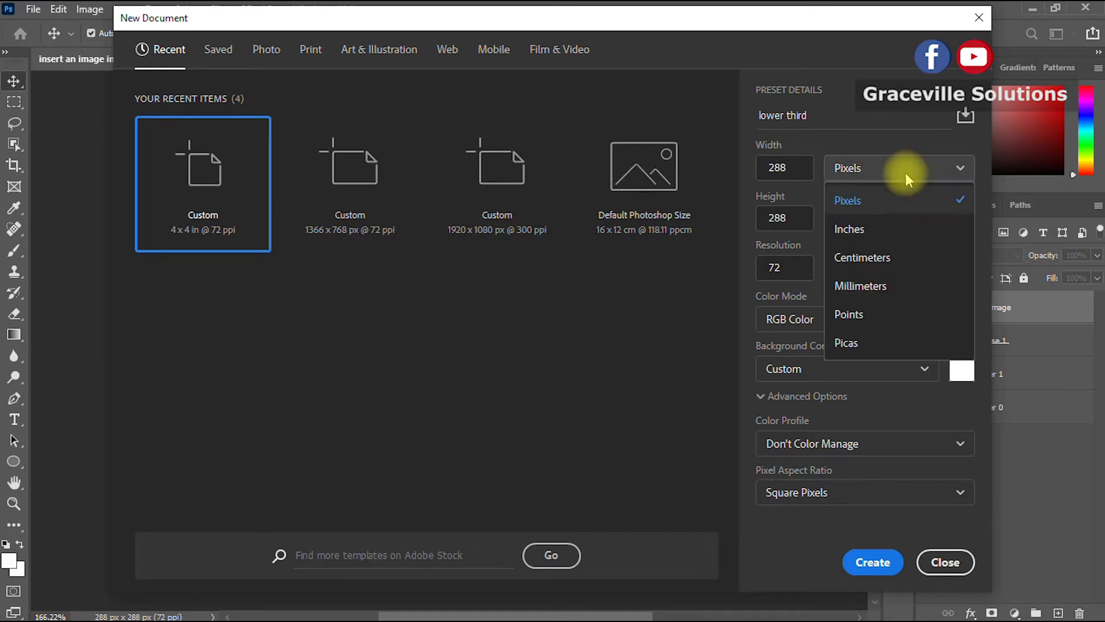
click(881, 200)
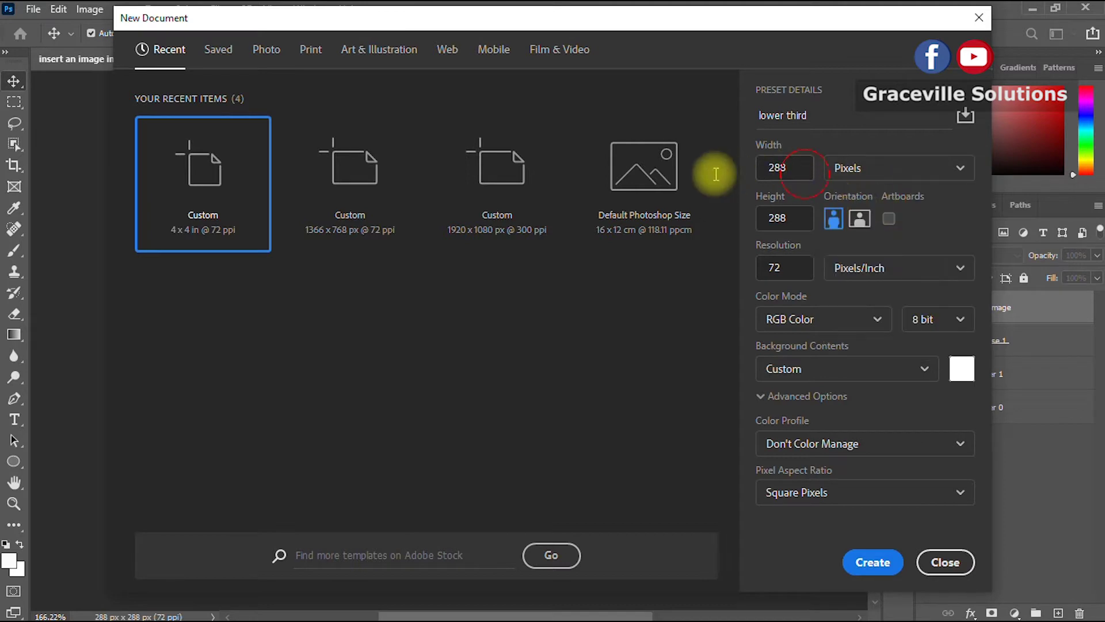
Set the new document's width to 1920 and height to 1080 pixels, and create it.
click(804, 165)
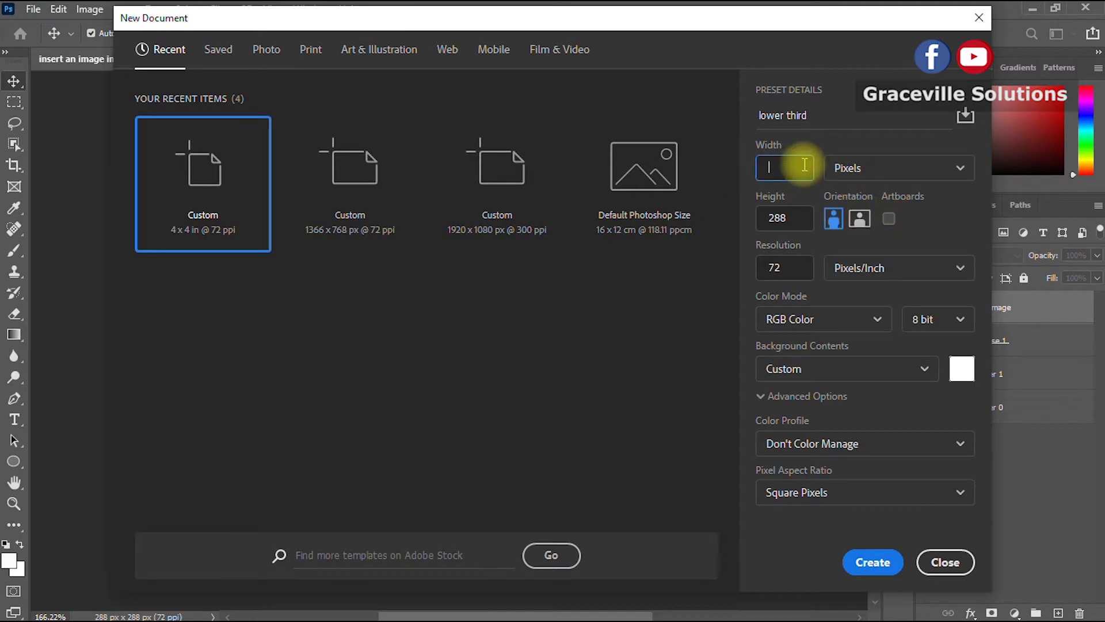
text(1920)
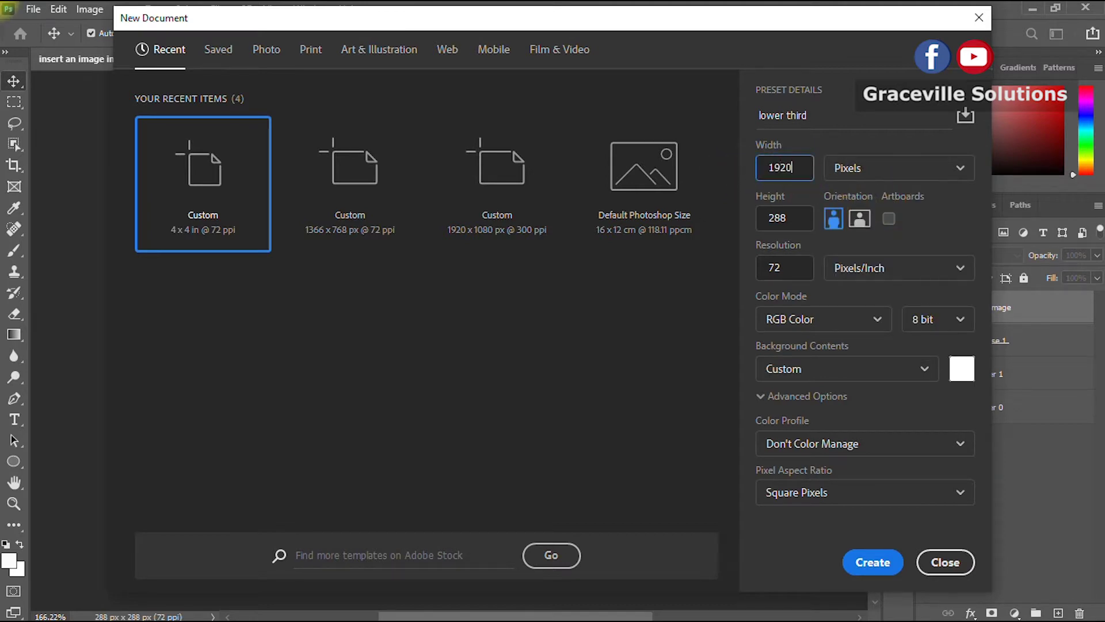
key(Tab)
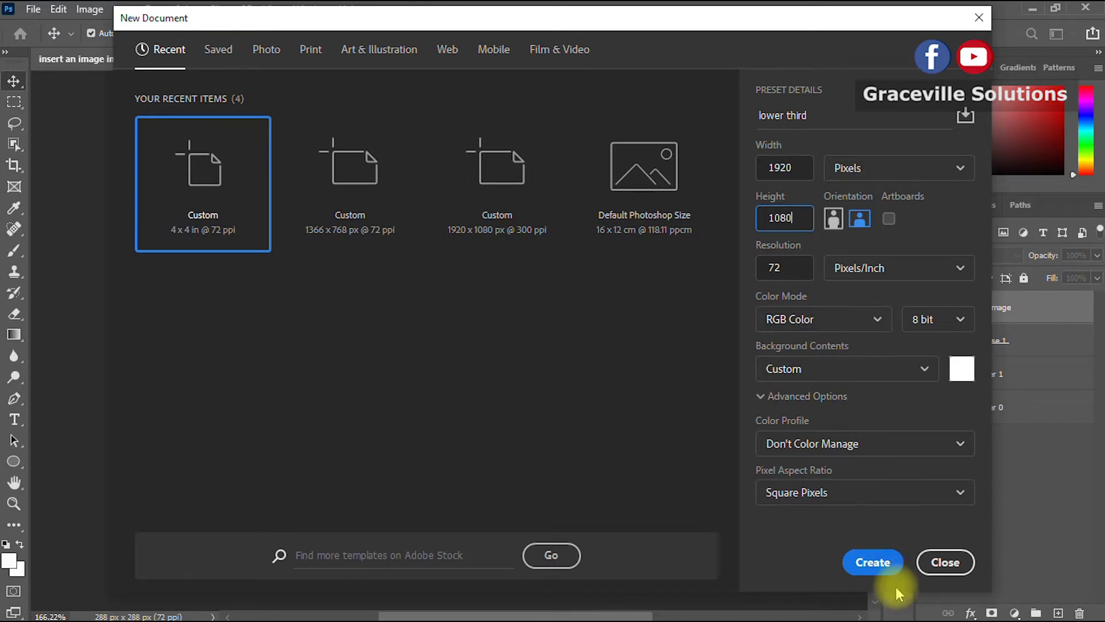
click(886, 562)
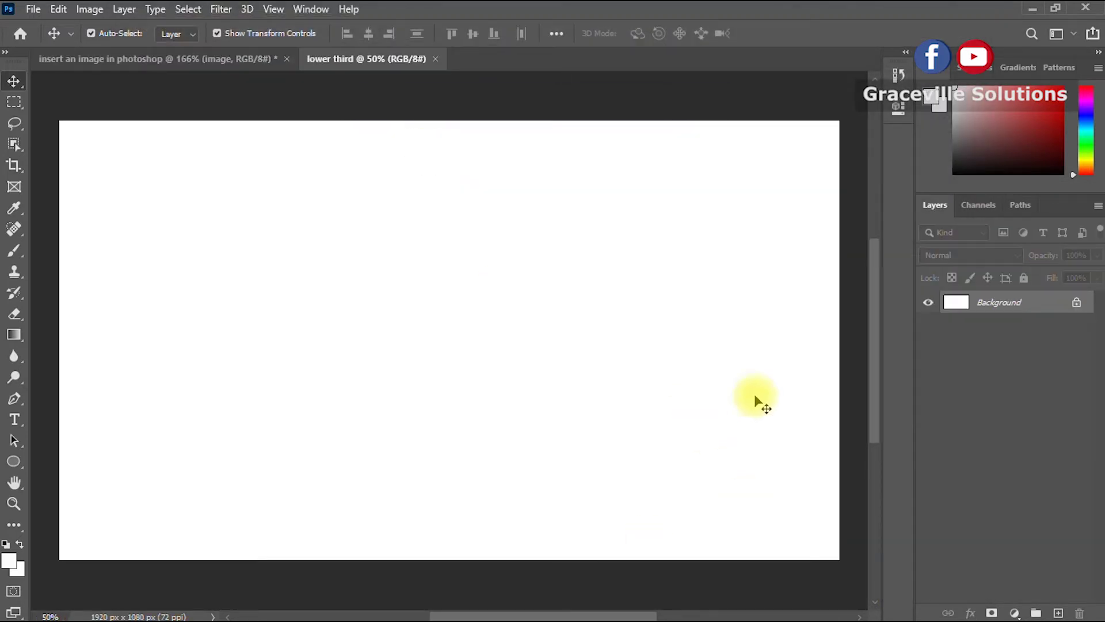
Unlock the Background layer to make it a regular editable layer.
click(1076, 302)
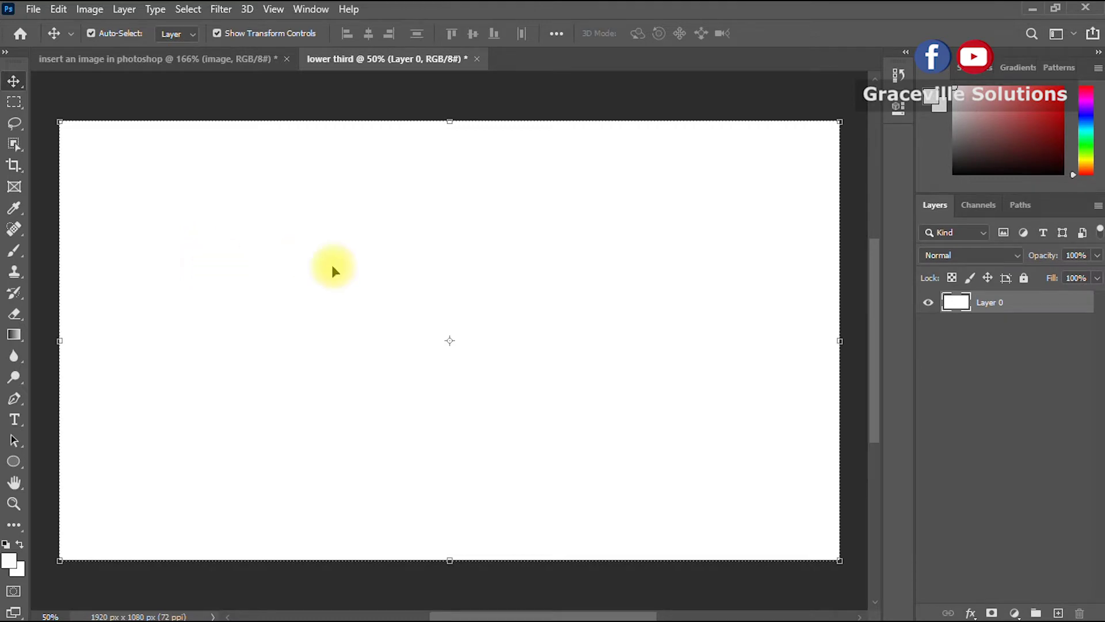
scroll(375, 297, down, 1)
scroll(374, 297, up, 1)
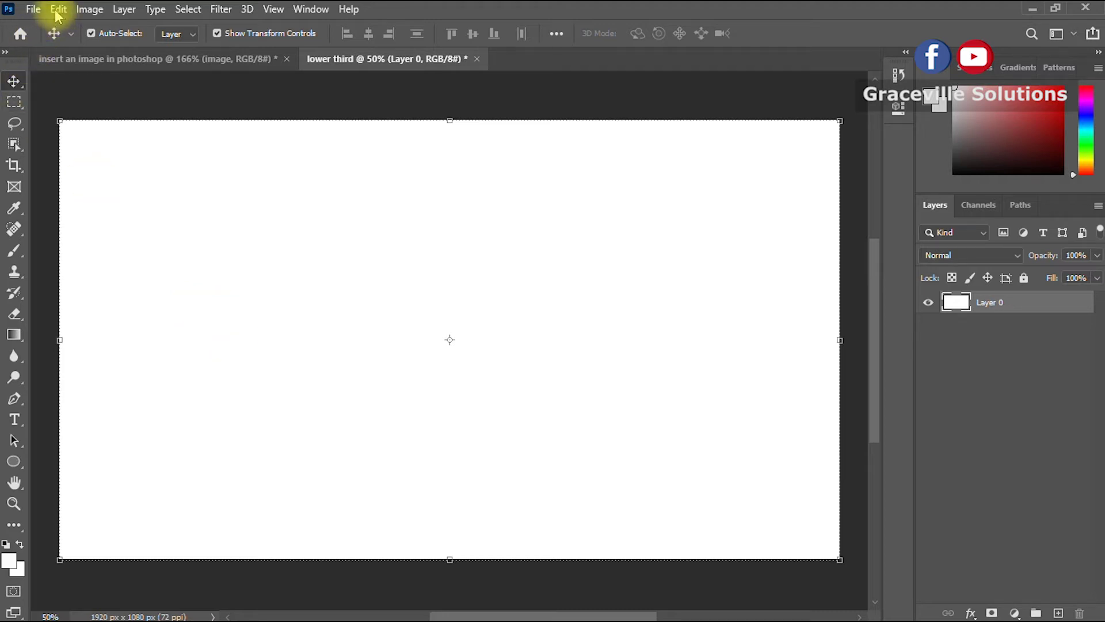
Place the red background image 8paCF3TvMG.jpg from the Design Materials Backgrounds folder as an embedded object.
click(33, 10)
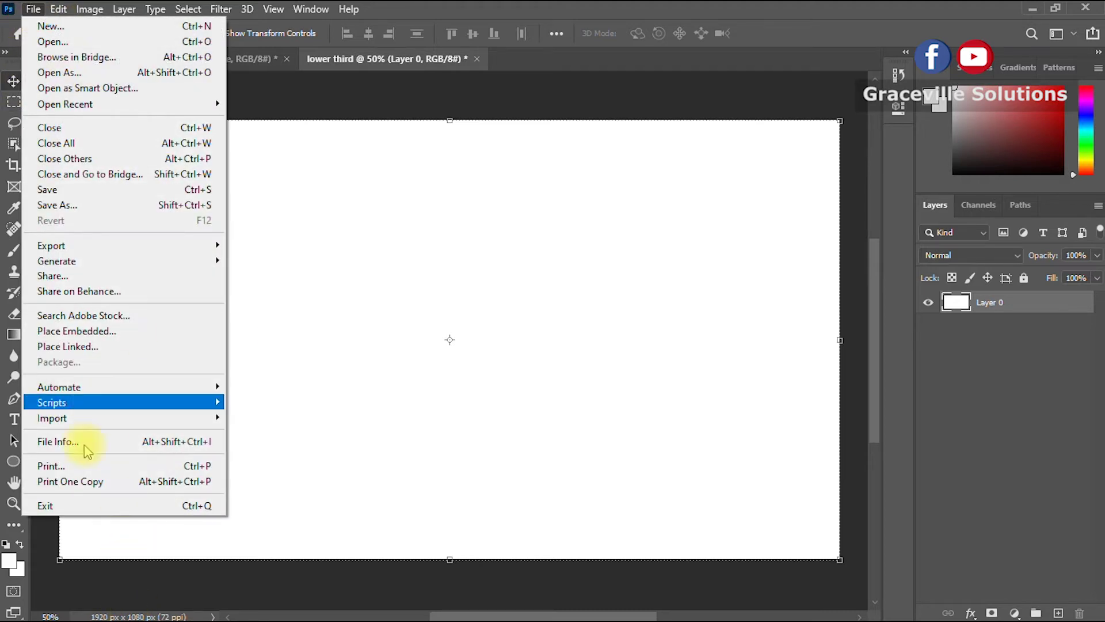
click(80, 332)
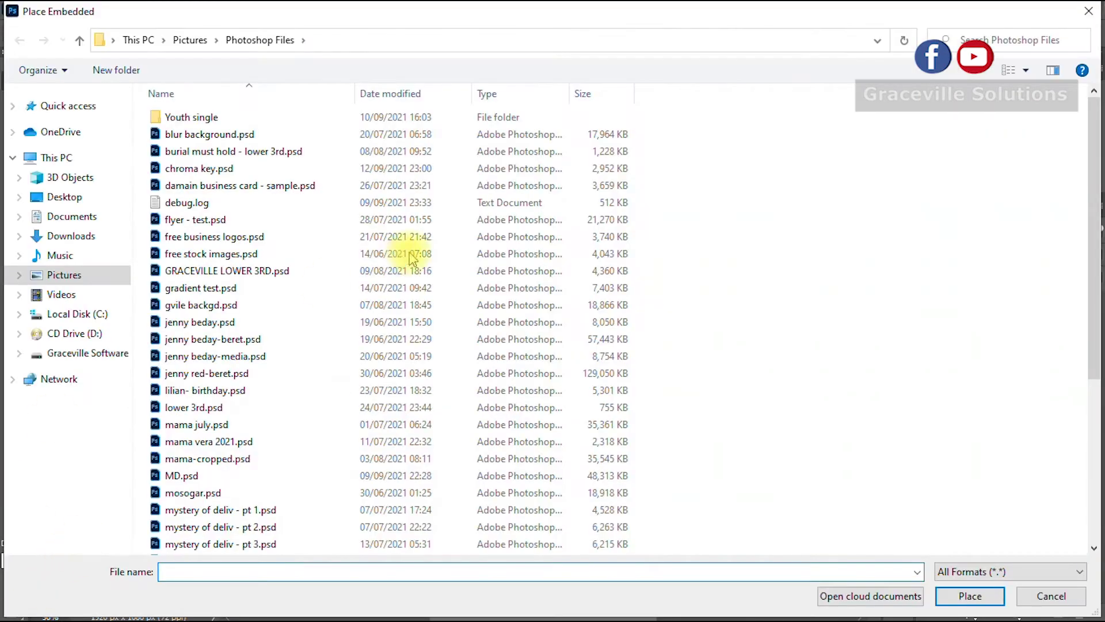
click(86, 276)
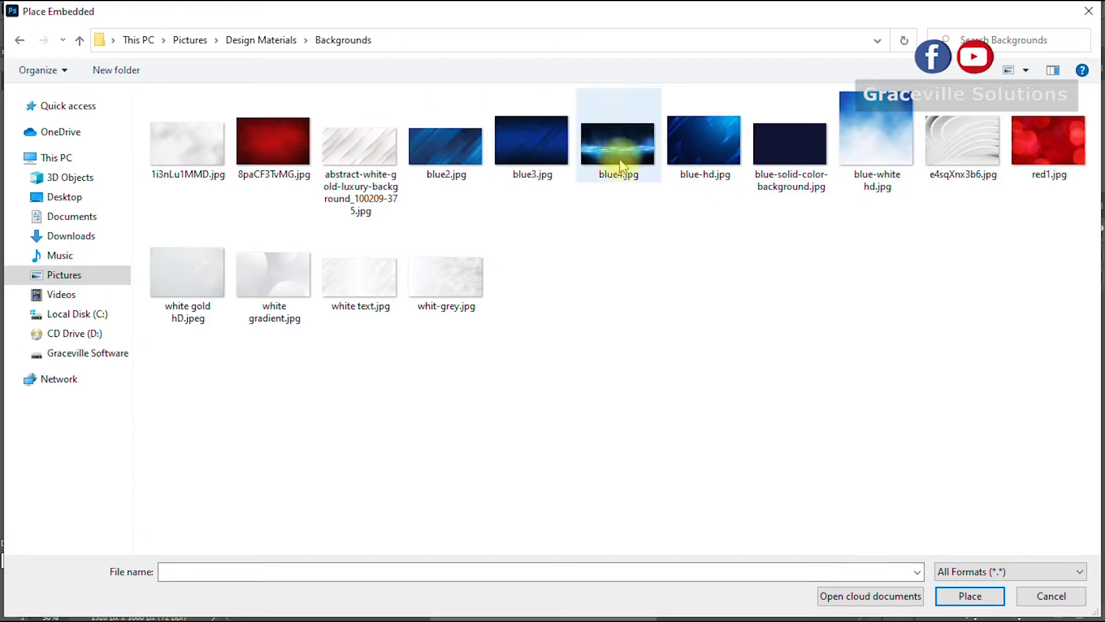
click(288, 155)
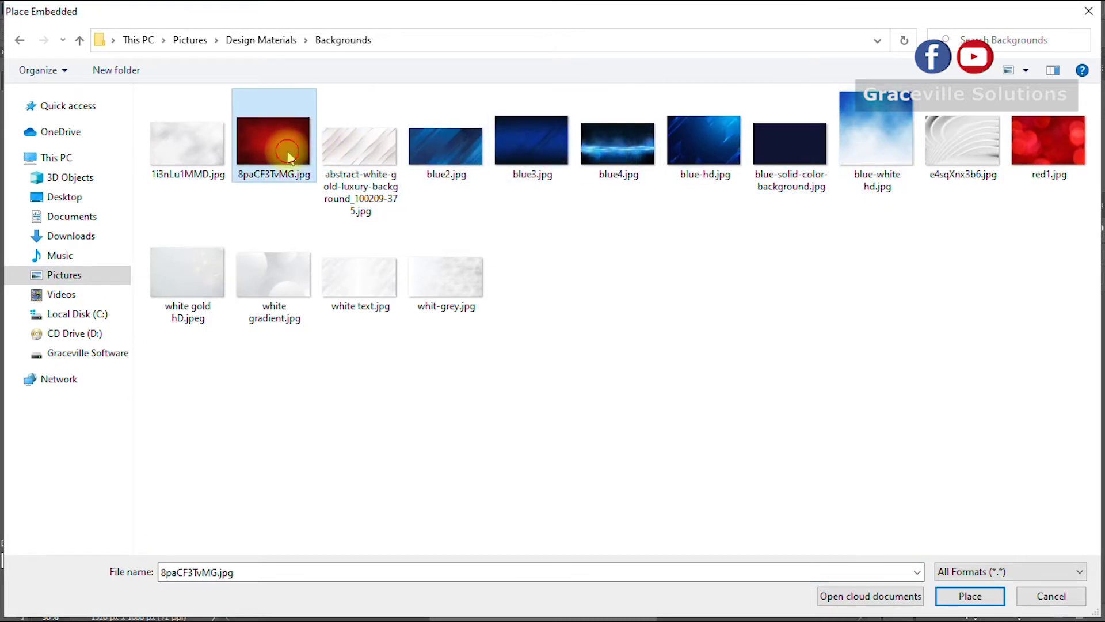
double_click(288, 155)
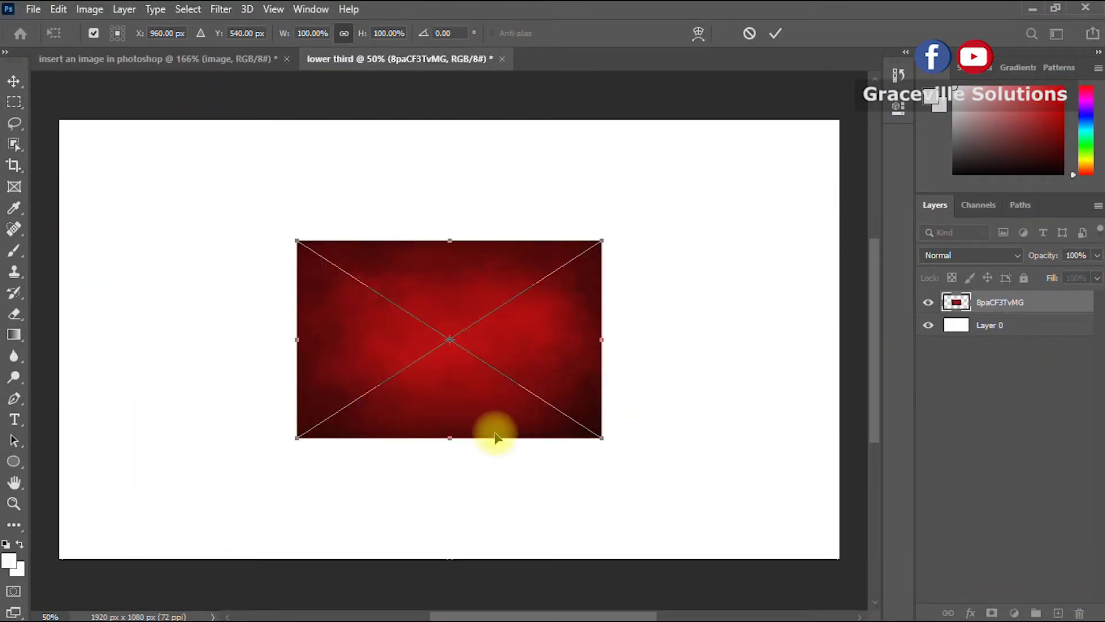
Scale the placed red image proportionally to about 264% so it covers the whole canvas, and commit the transform.
drag(446, 439, 450, 559)
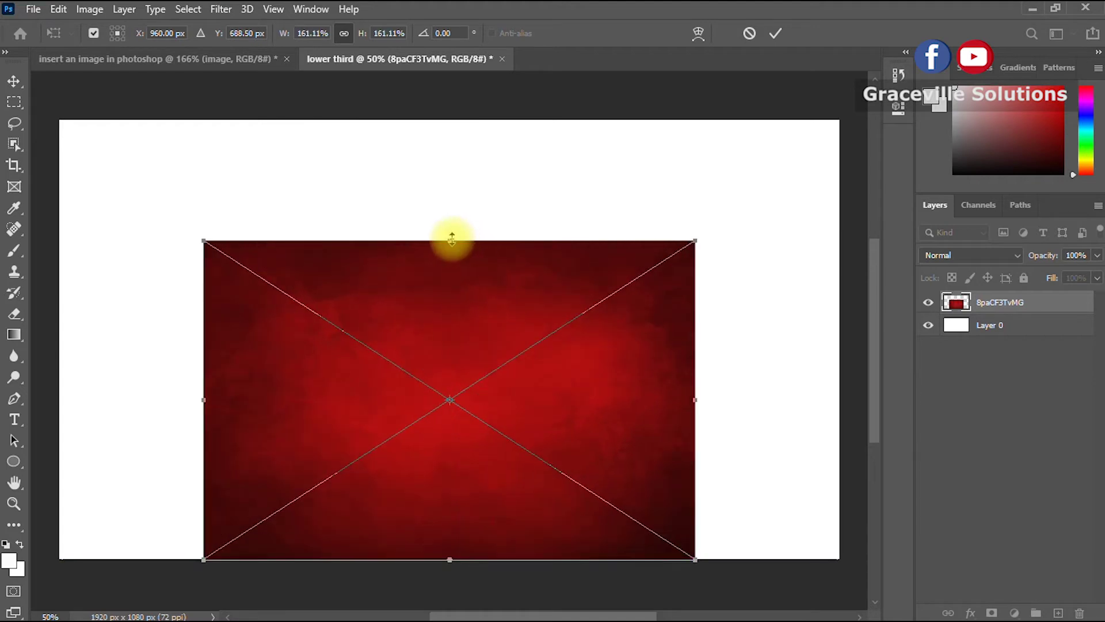
drag(451, 239, 446, 144)
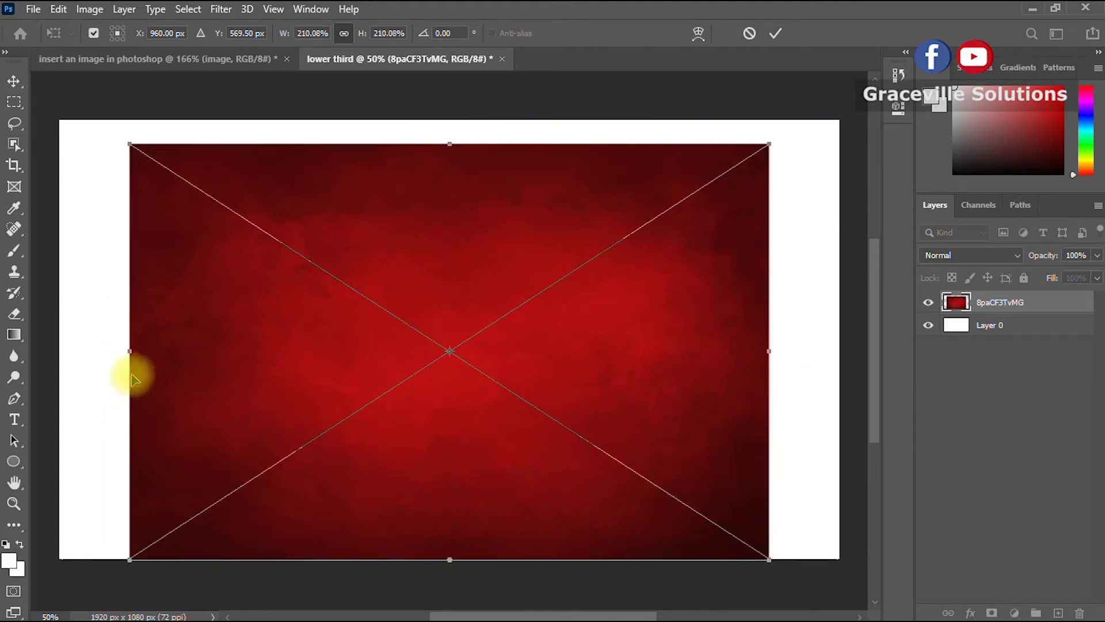
drag(129, 351, 42, 352)
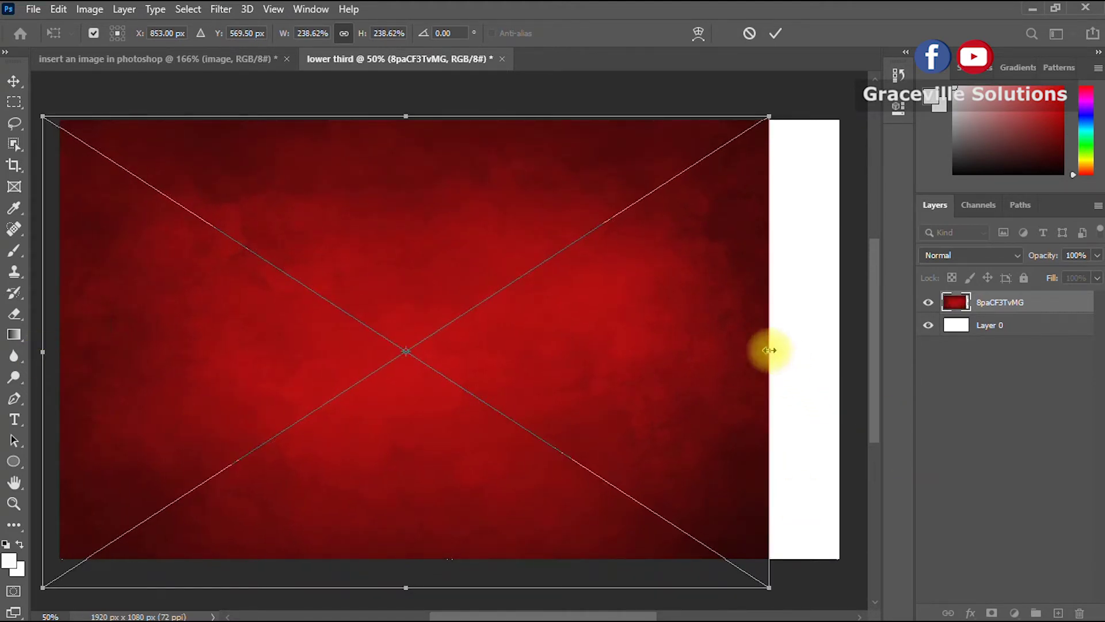
drag(768, 349, 847, 351)
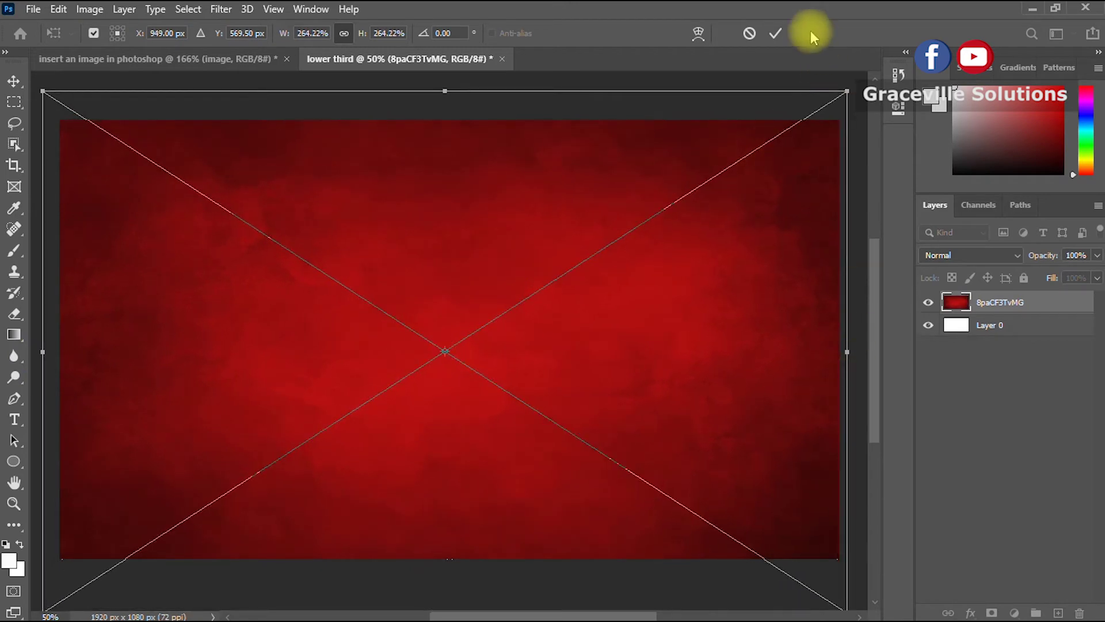
click(777, 33)
Draw a black rectangle about 1968 × 144 px across the lower part of the canvas and align it with the left canvas edge.
scroll(646, 323, down, 2)
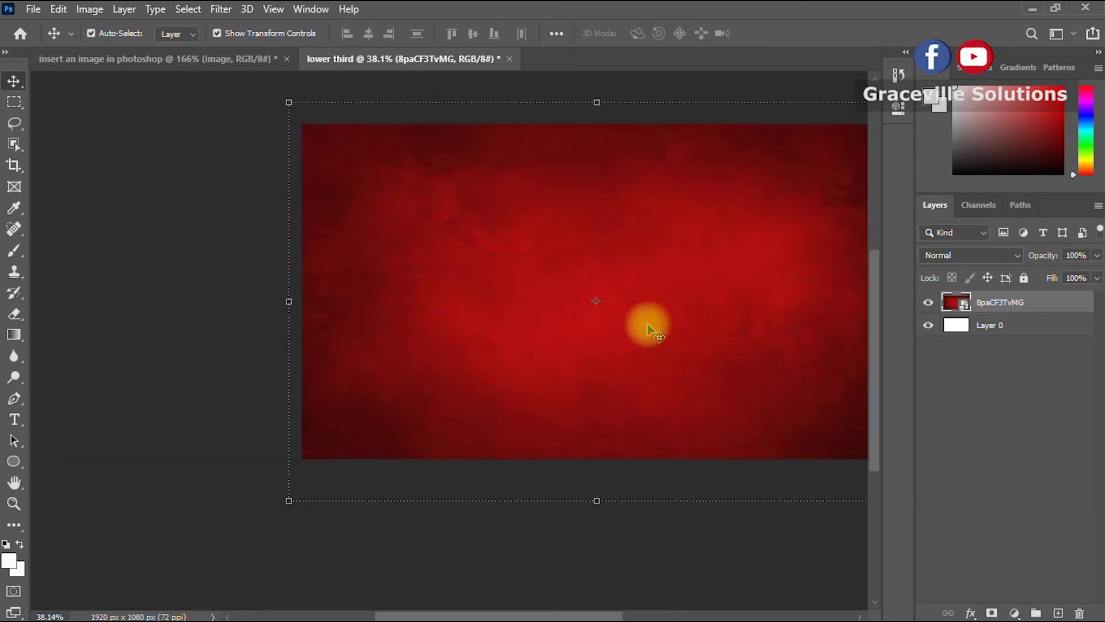
click(13, 486)
drag(431, 387, 287, 424)
click(16, 77)
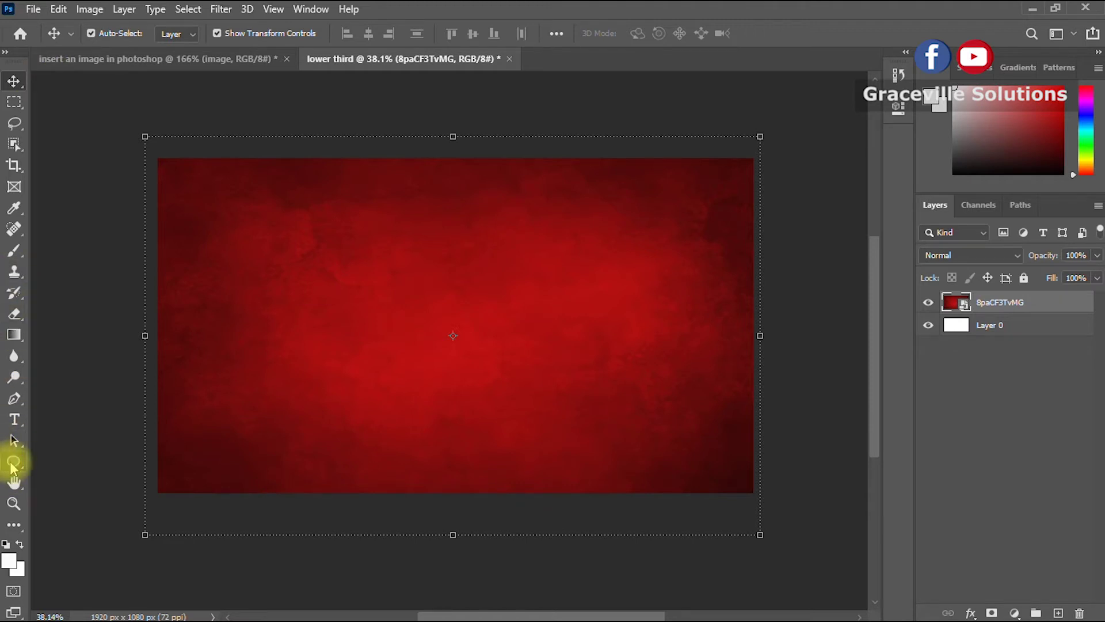
click(12, 462)
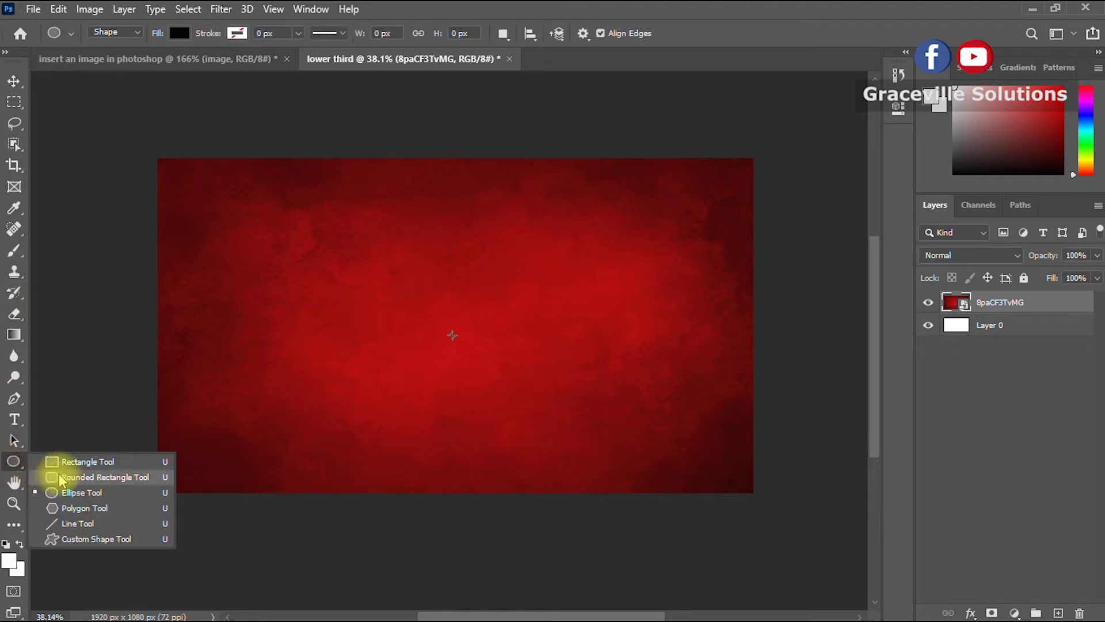
click(56, 461)
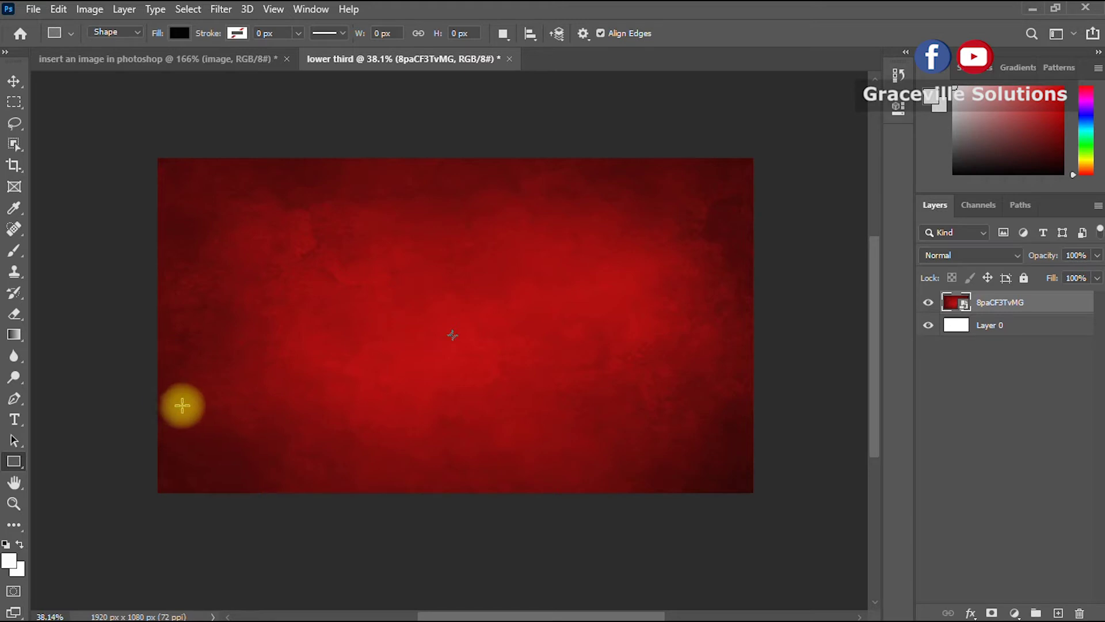
drag(182, 405, 793, 450)
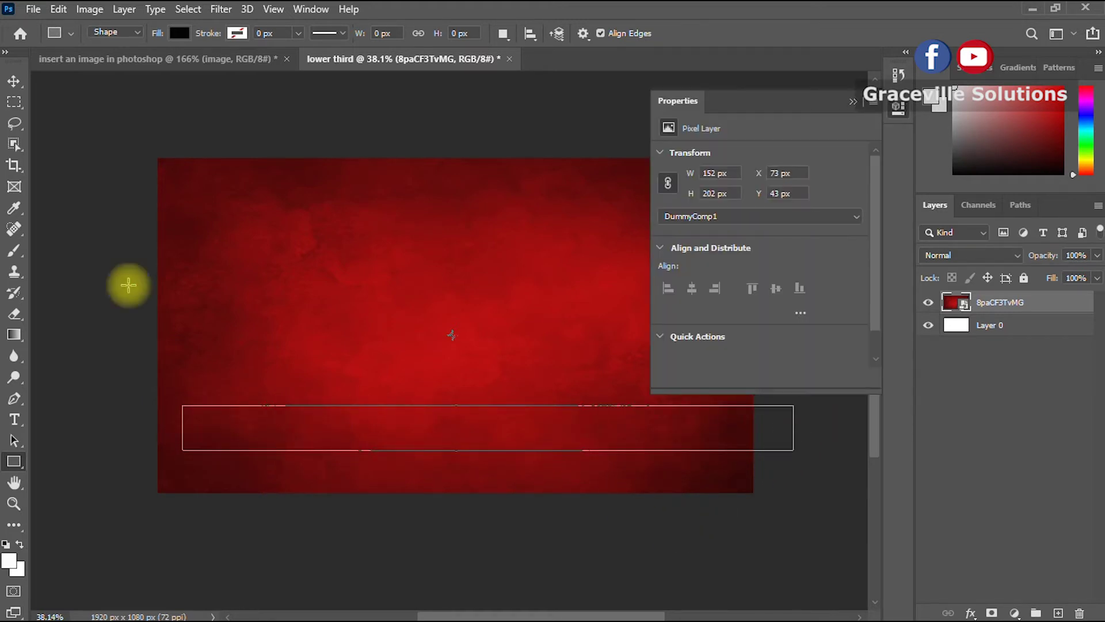
click(14, 81)
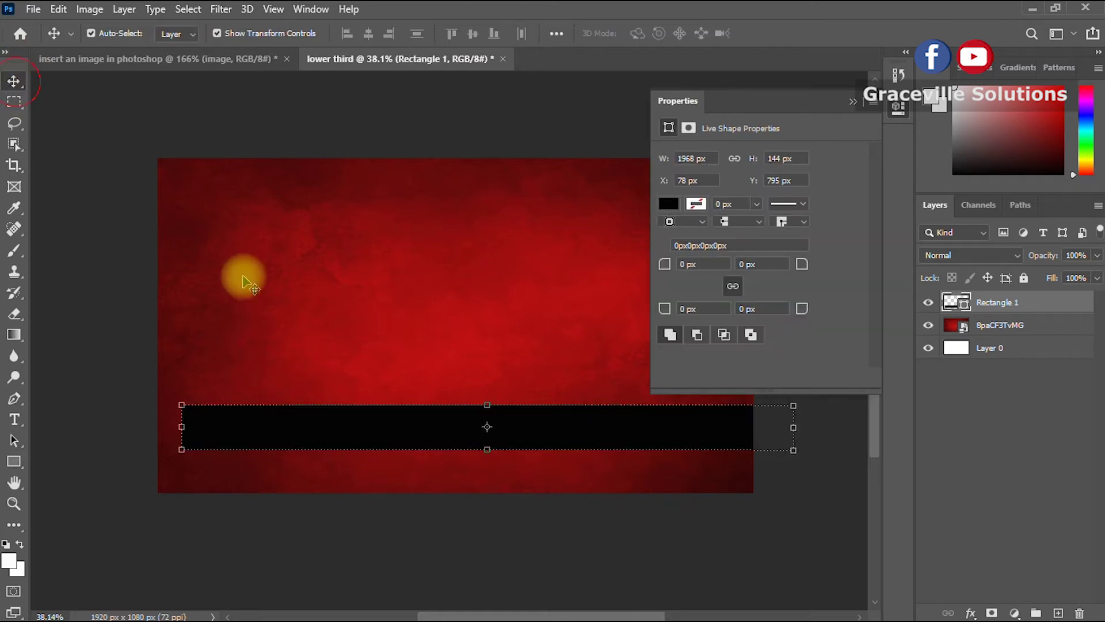
drag(633, 437, 615, 442)
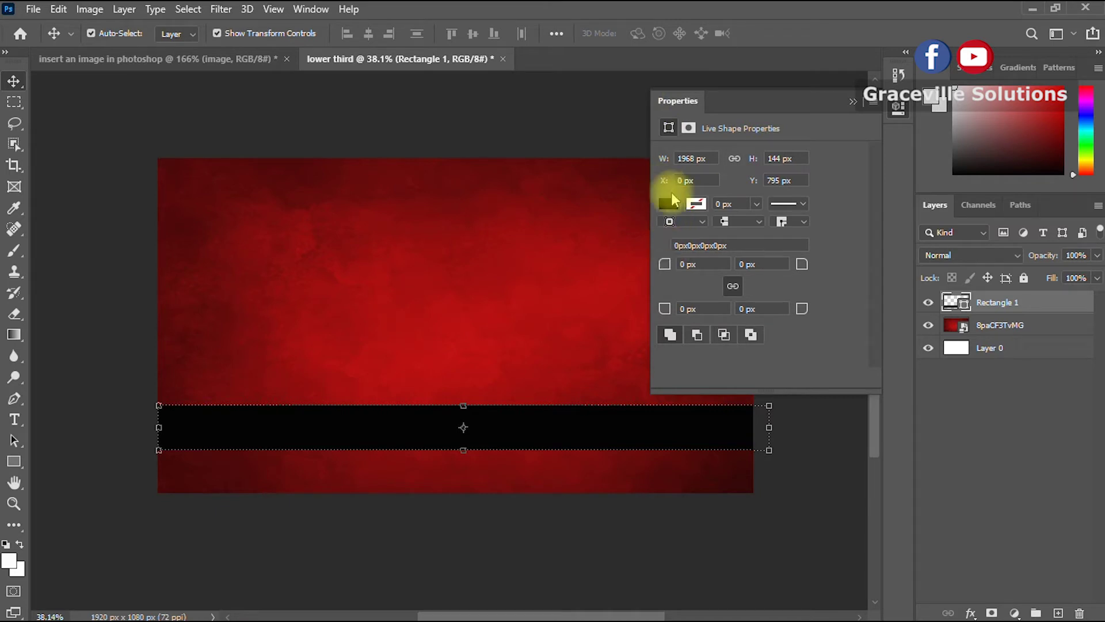
Change the rectangle's fill to a near-white solid color and collapse its properties.
click(670, 210)
click(871, 239)
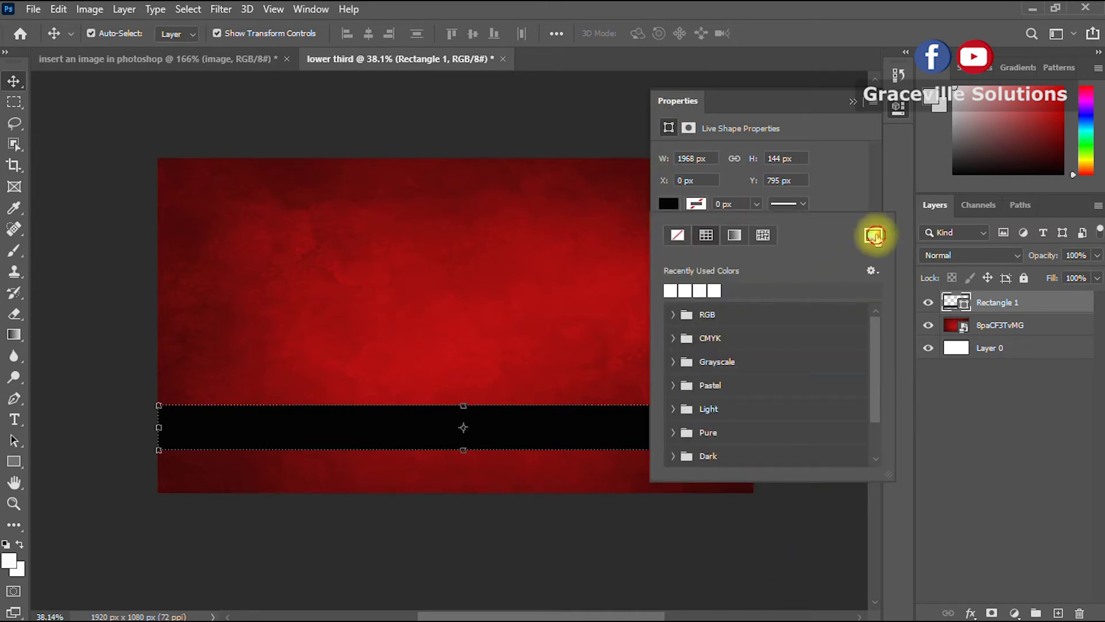
click(449, 171)
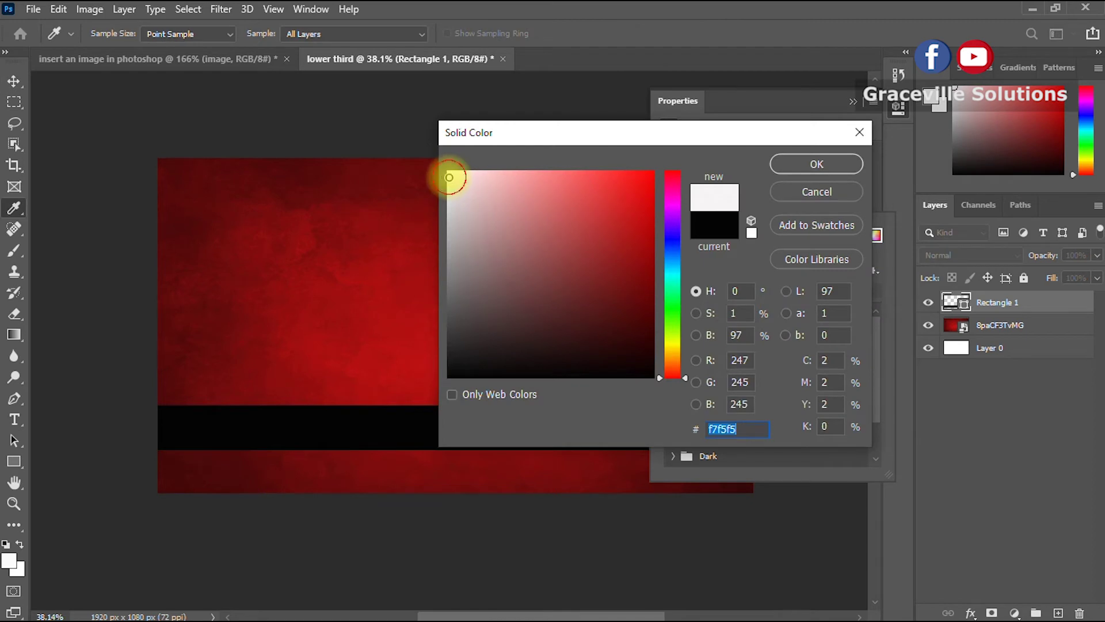
click(816, 164)
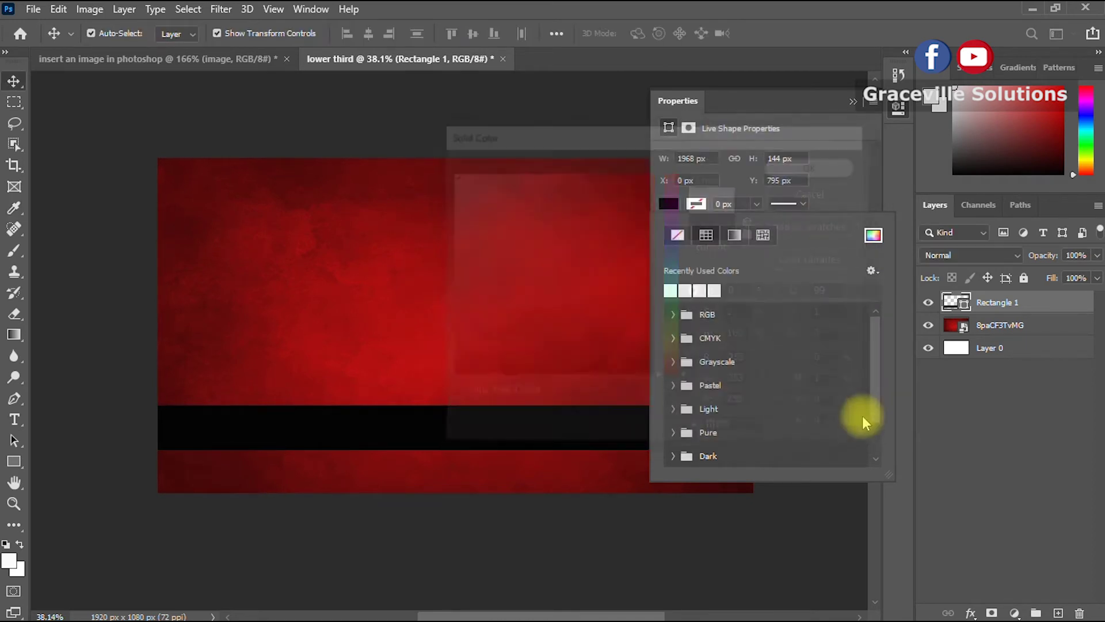
click(852, 101)
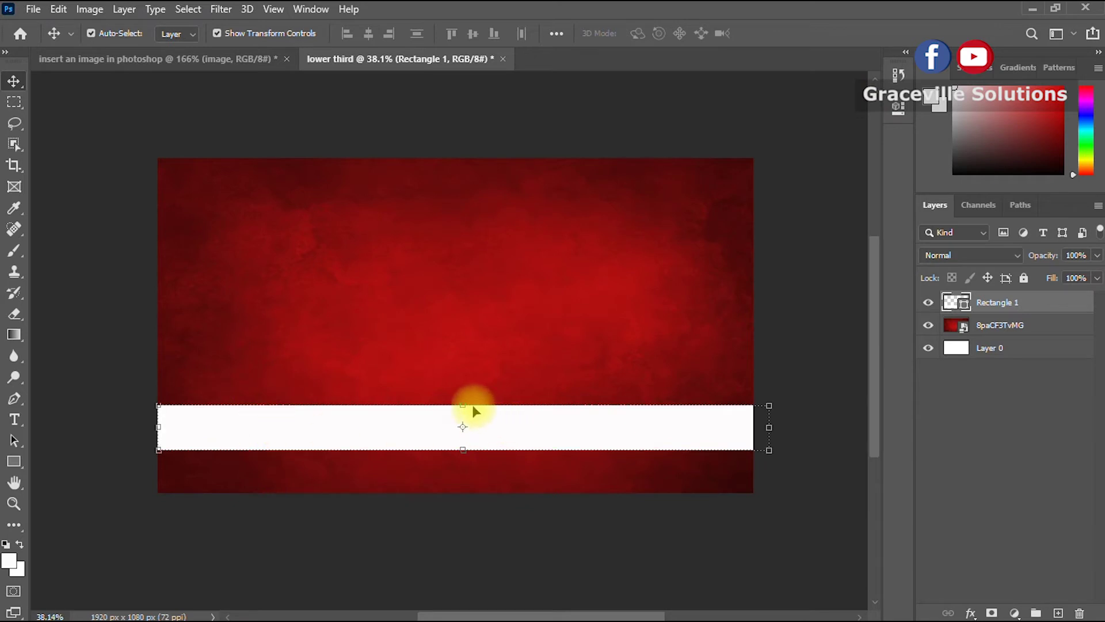
Scale the white bar proportionally to about 2935 × 215 px, slightly higher on the canvas, and rename its layer "rectangle 1".
drag(463, 405, 463, 395)
drag(593, 424, 548, 418)
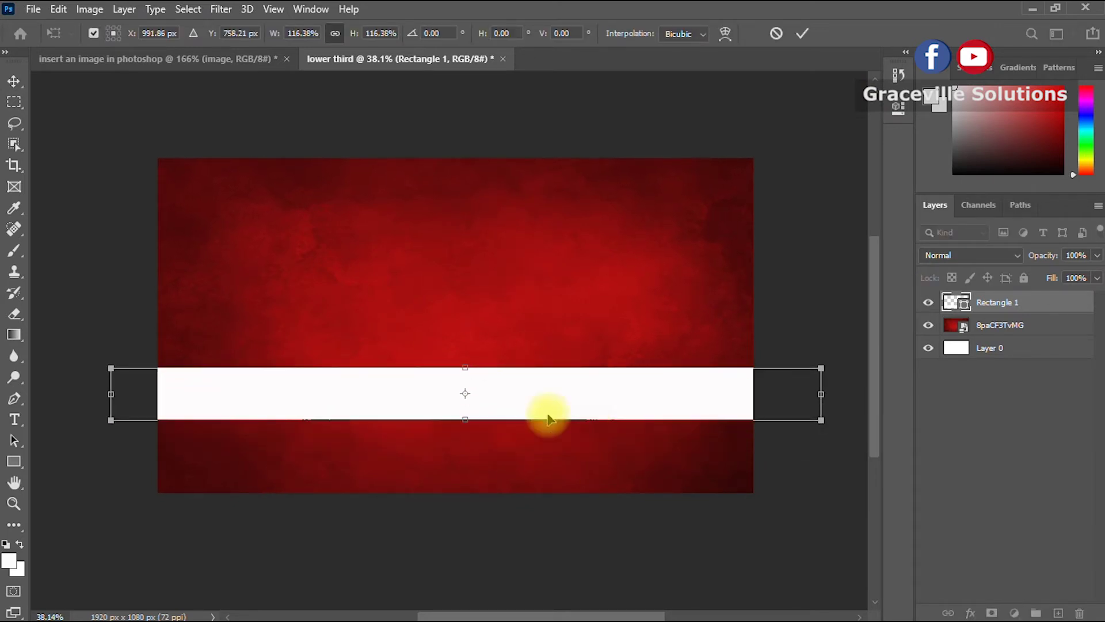
drag(464, 420, 536, 401)
click(14, 81)
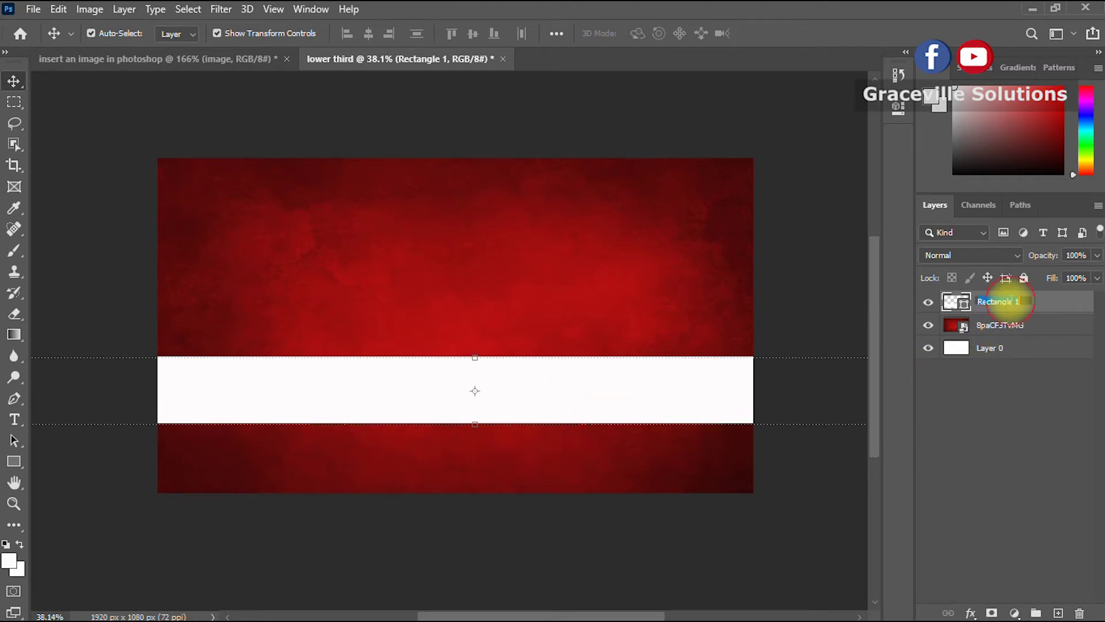
text(tangle 1)
key(Return)
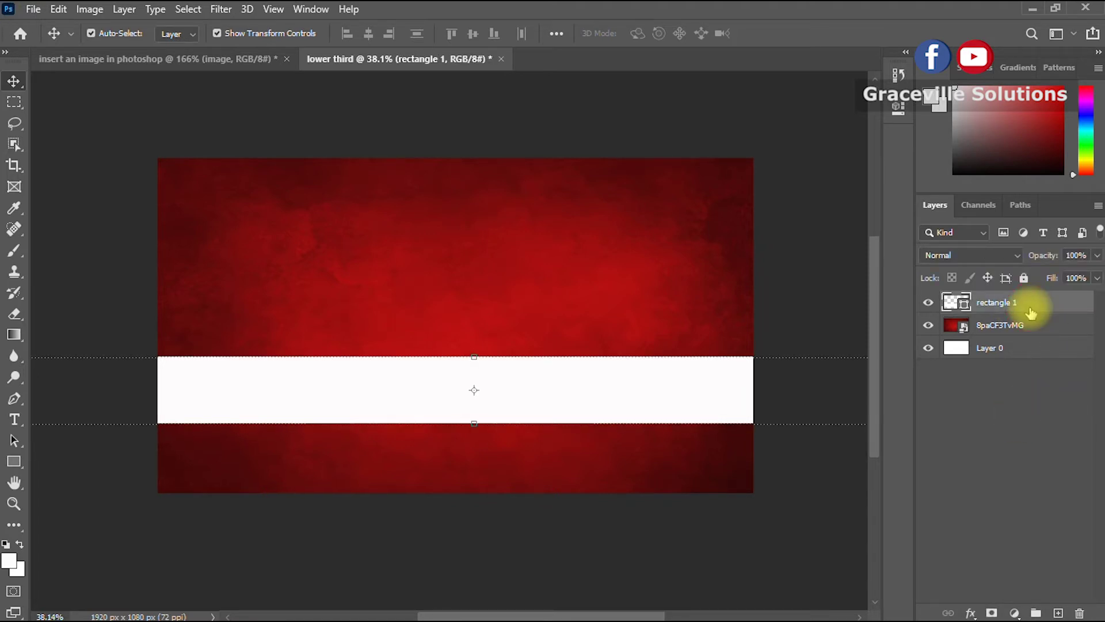
Duplicate the rectangle 1 layer as "rectangle 2" and move the copy down to a Y position of about 800 px.
right_click(1030, 311)
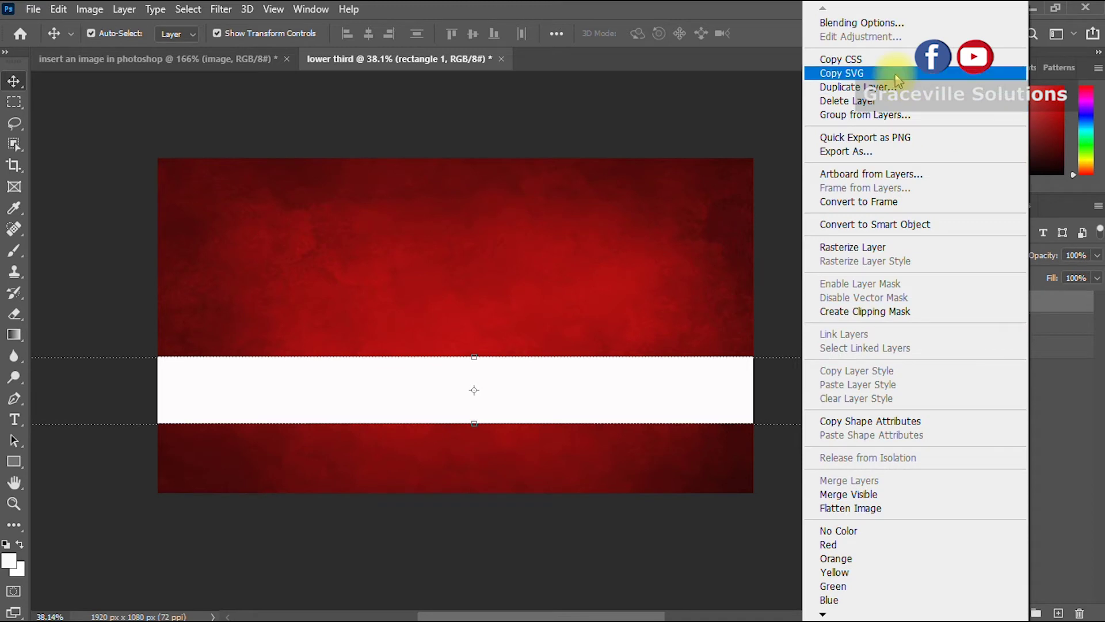
click(887, 87)
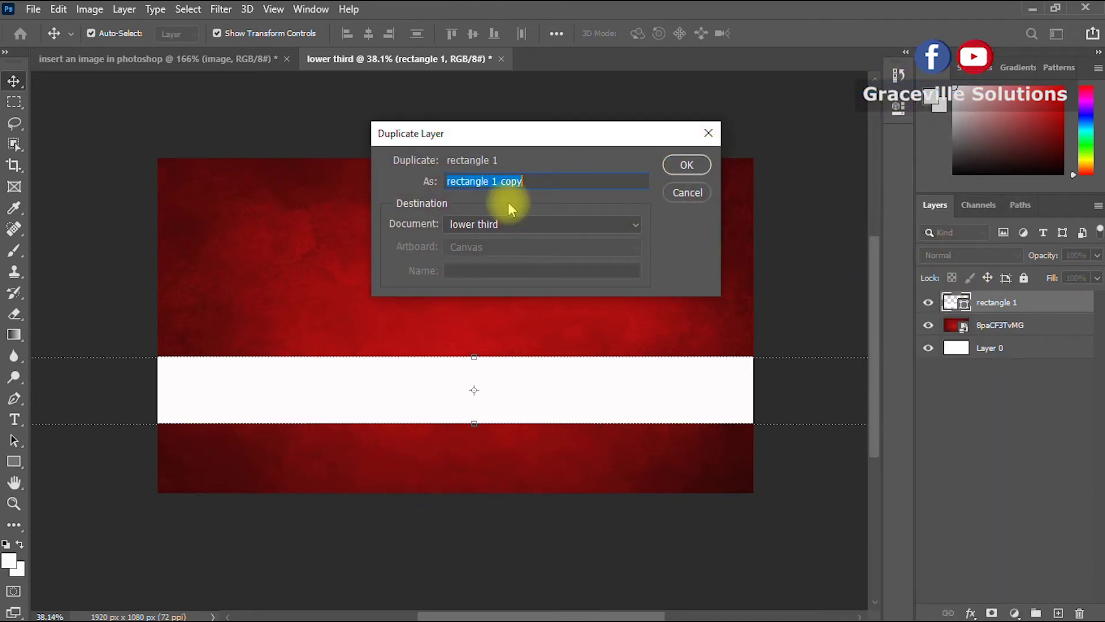
text(re)
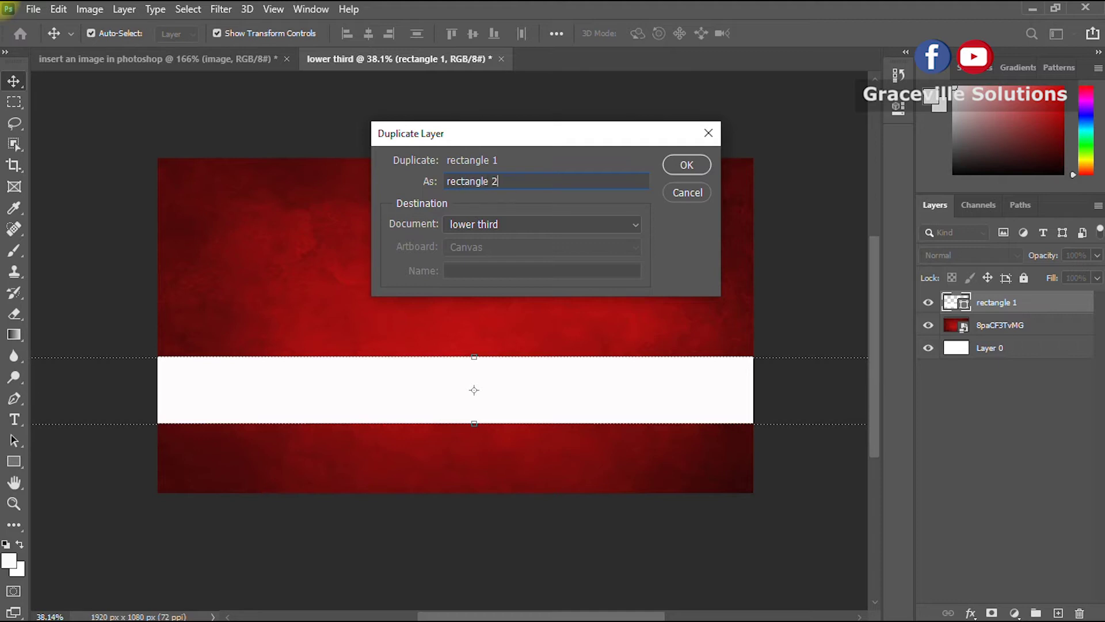
click(682, 167)
click(999, 324)
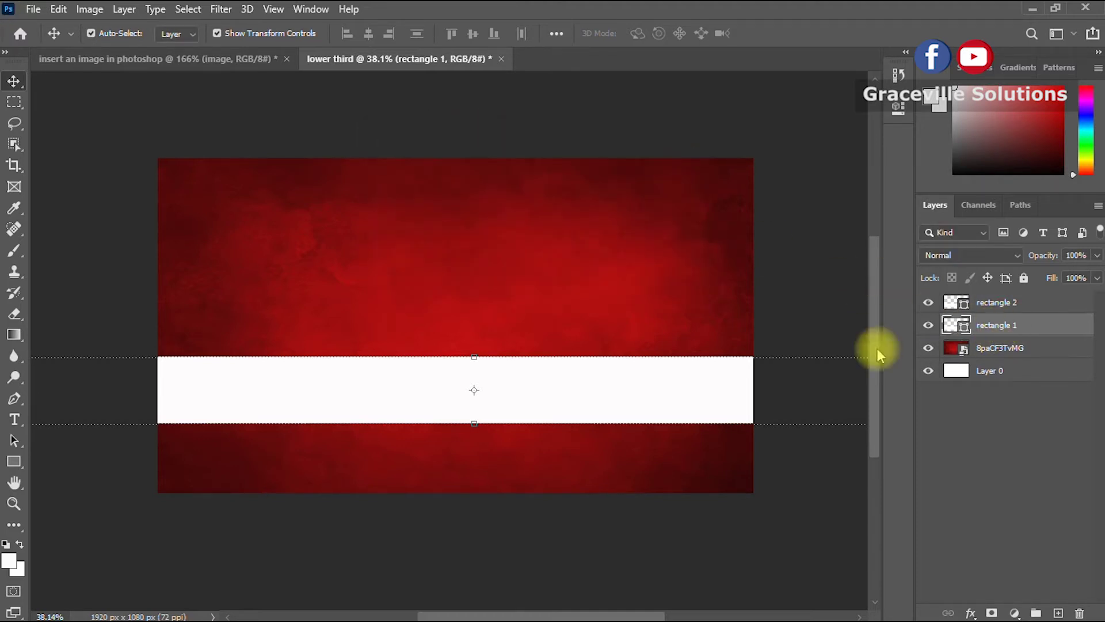
drag(668, 392, 661, 443)
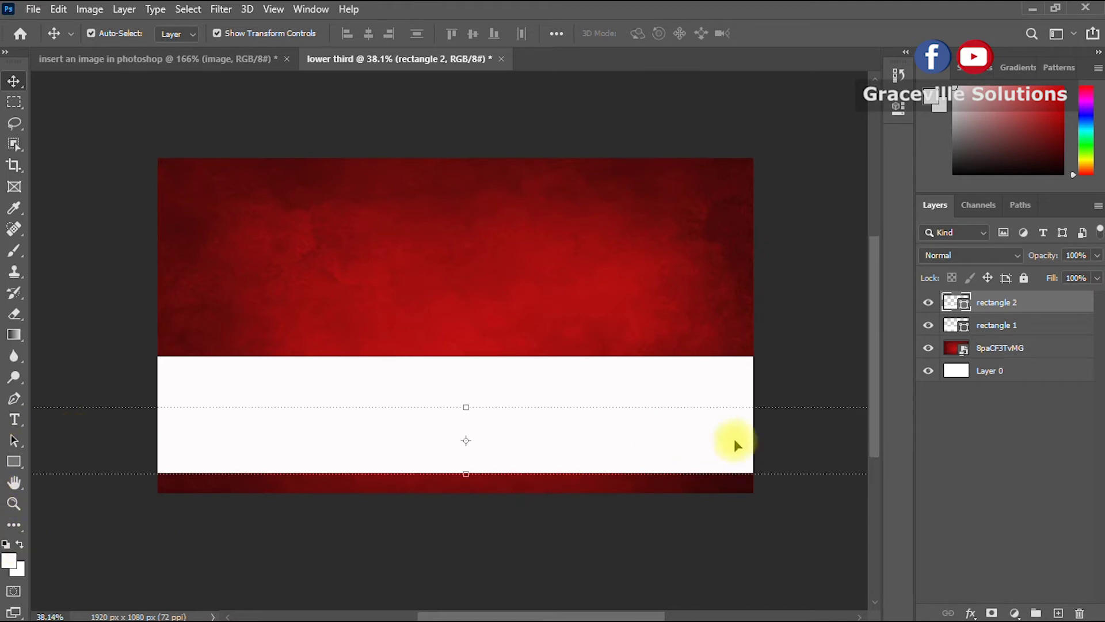
Change the fill of rectangle 2 to a dark navy blue solid color and deselect the shape.
click(898, 108)
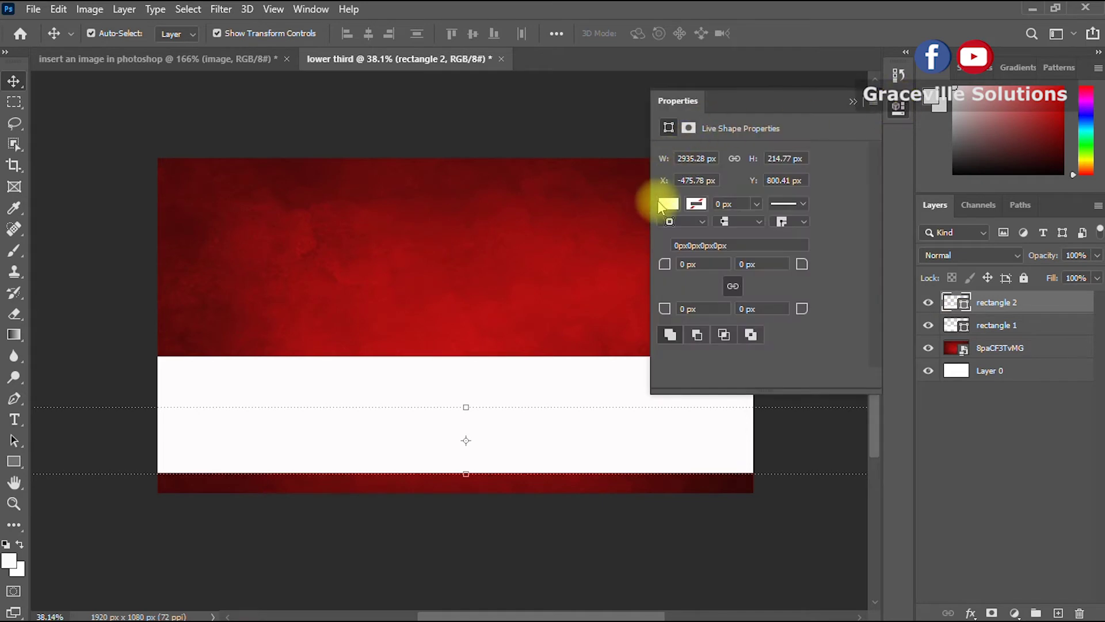
click(668, 203)
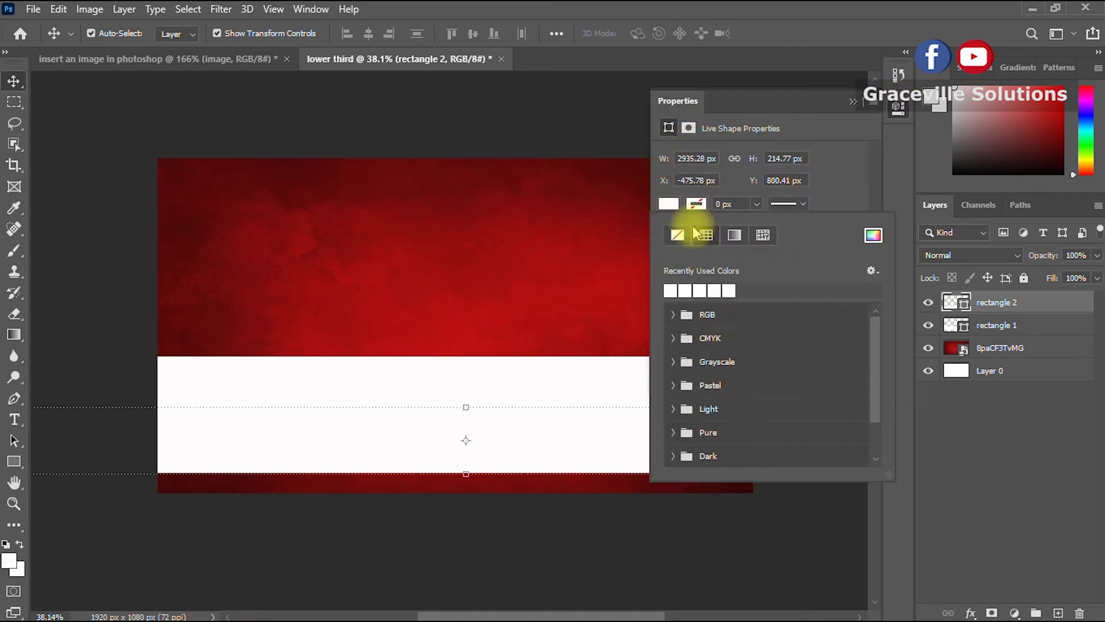
click(870, 235)
click(582, 313)
click(573, 357)
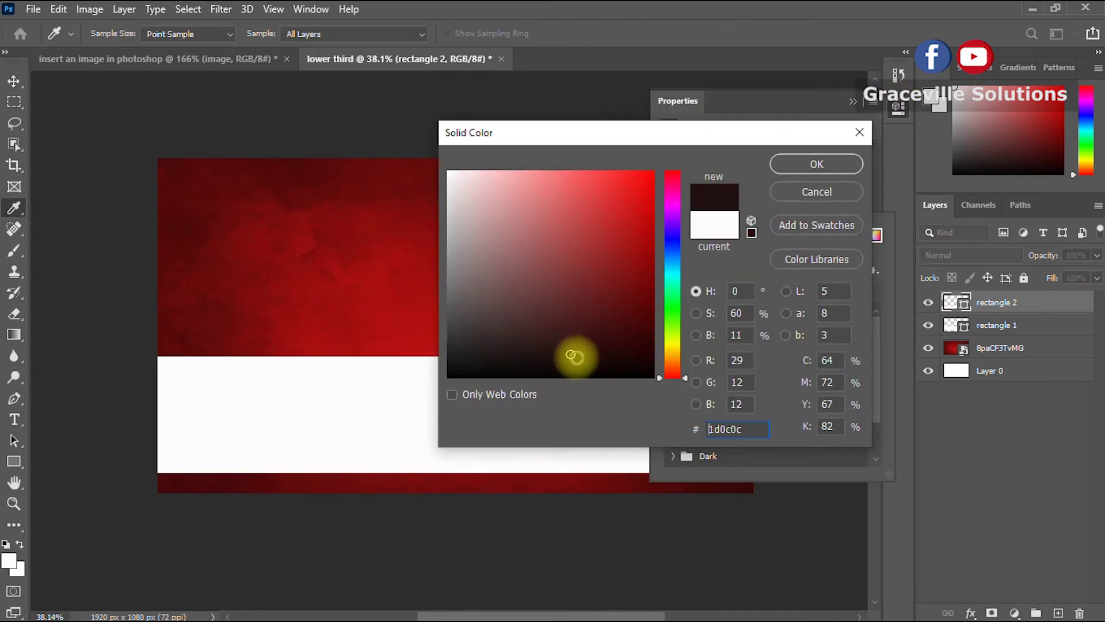
click(678, 238)
click(618, 278)
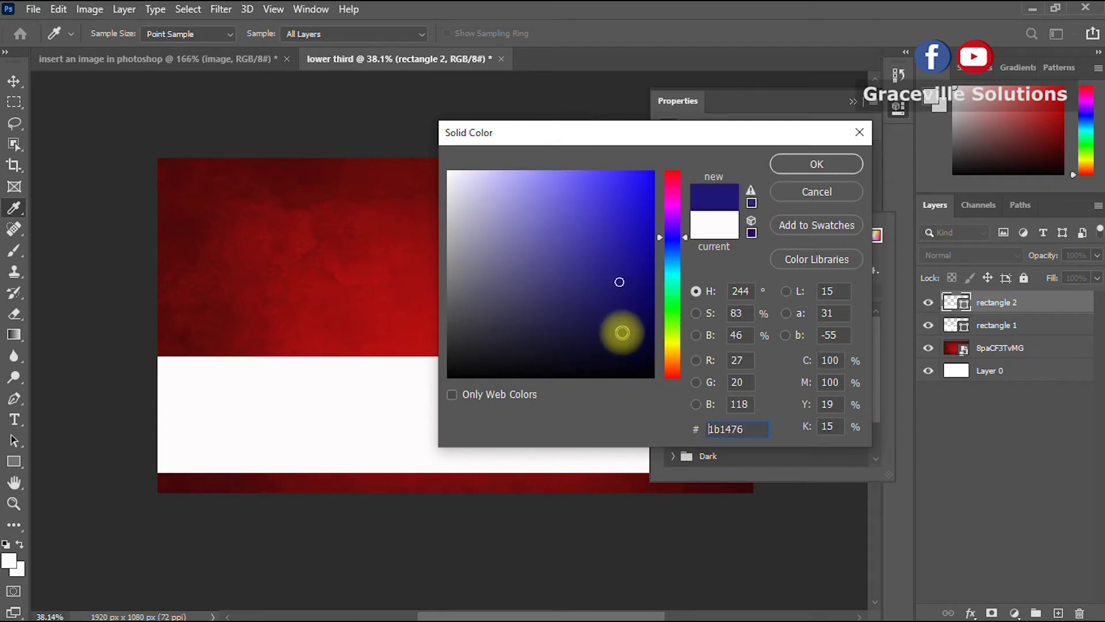
click(621, 332)
click(800, 168)
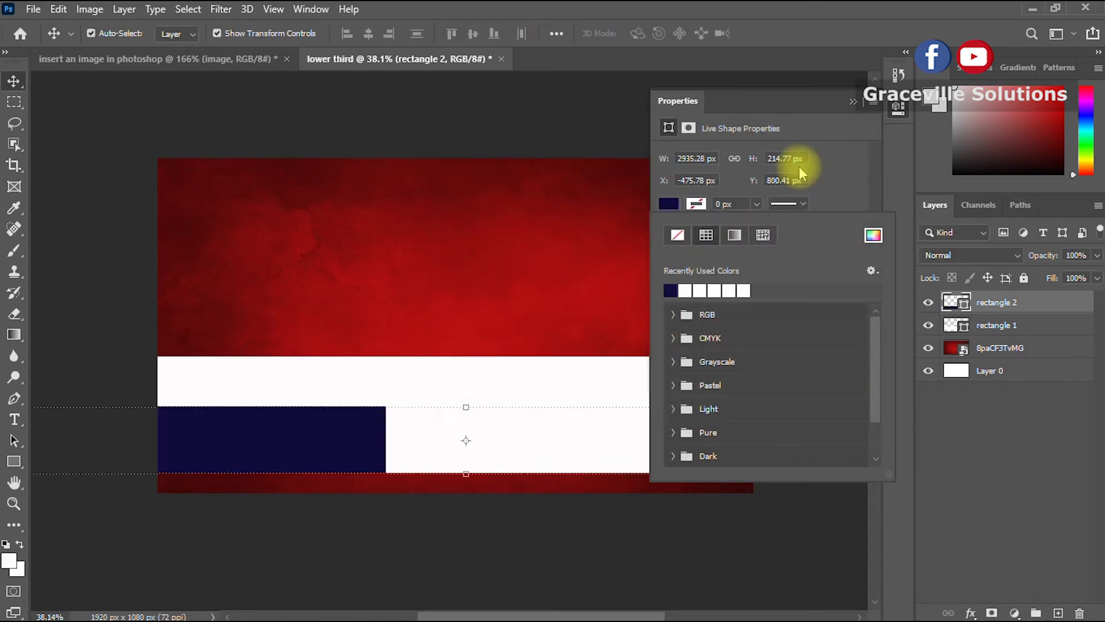
click(87, 118)
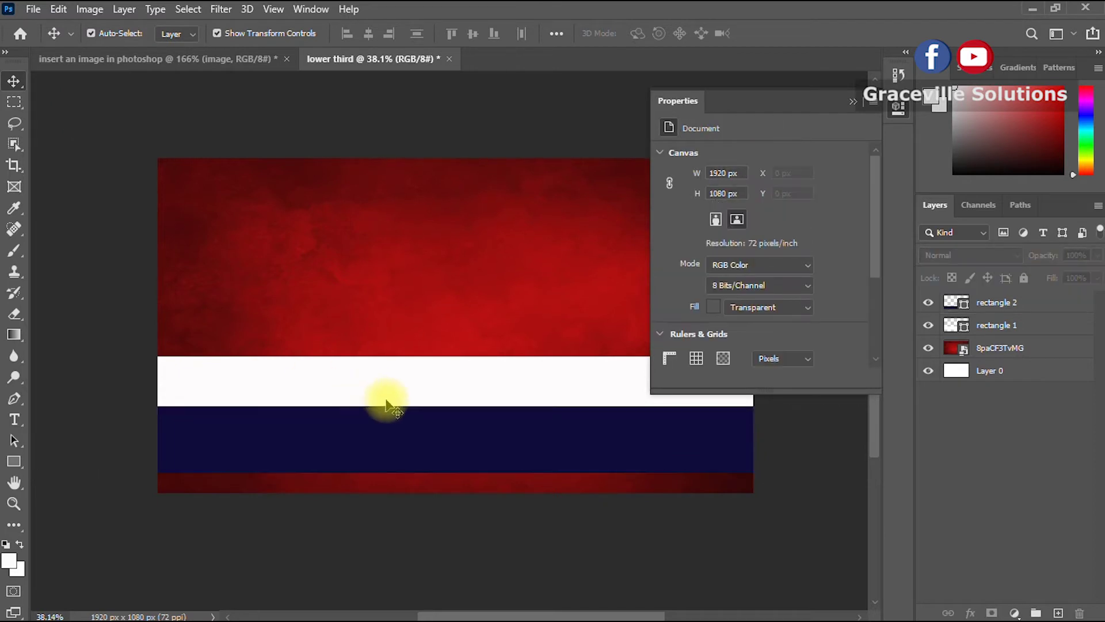
Nudge the navy bar slightly down and move the white bar up so its lower edge meets the navy bar's upper edge.
drag(395, 439, 394, 442)
click(109, 340)
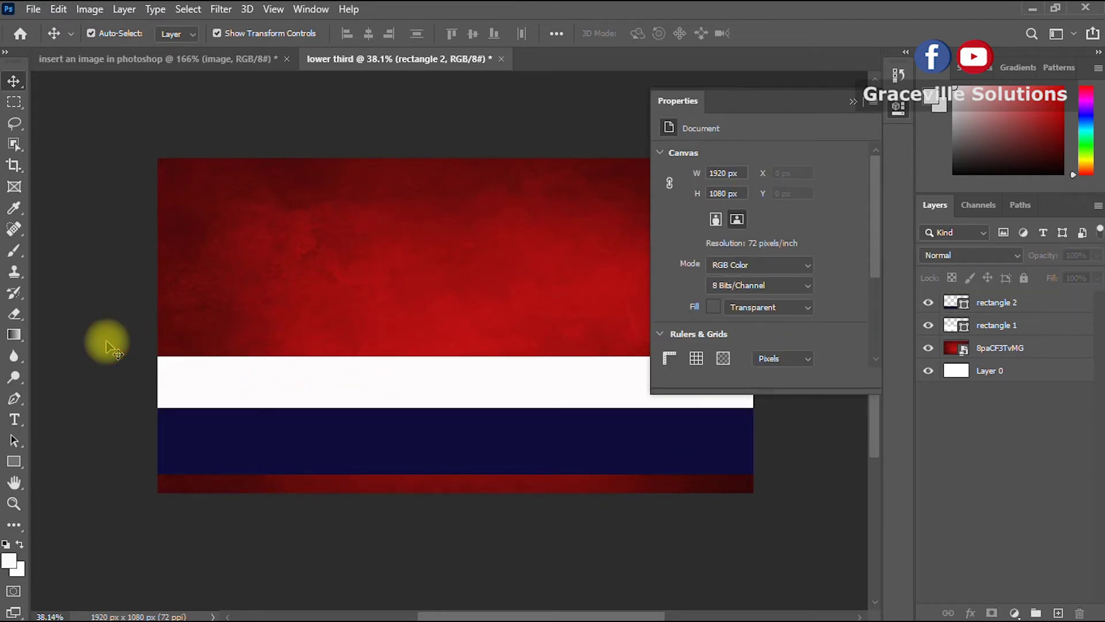
click(854, 102)
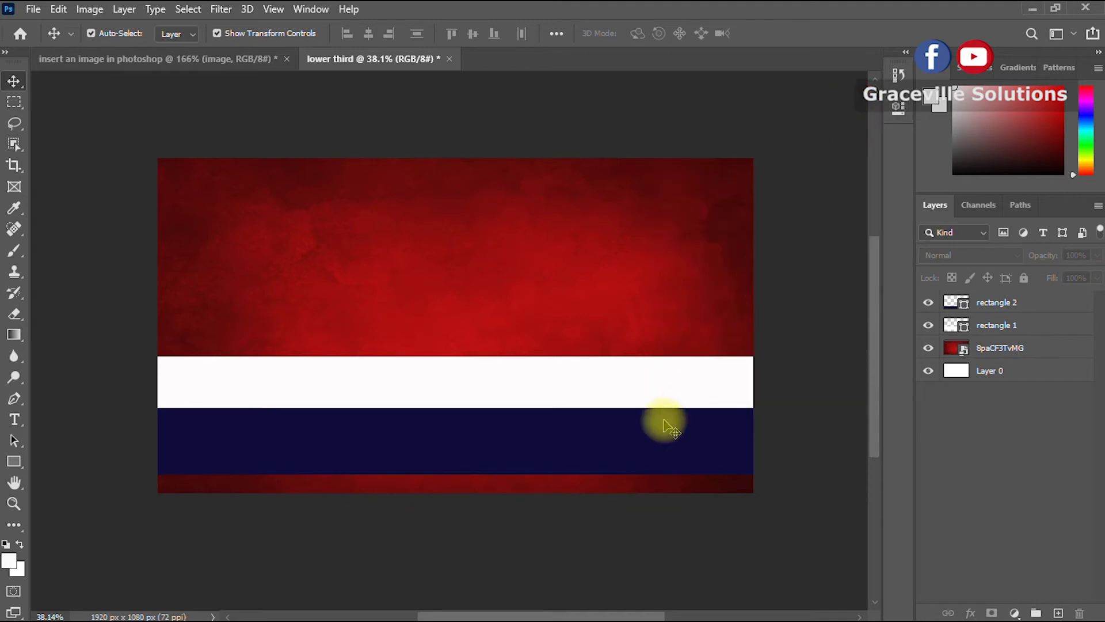
drag(464, 395, 469, 381)
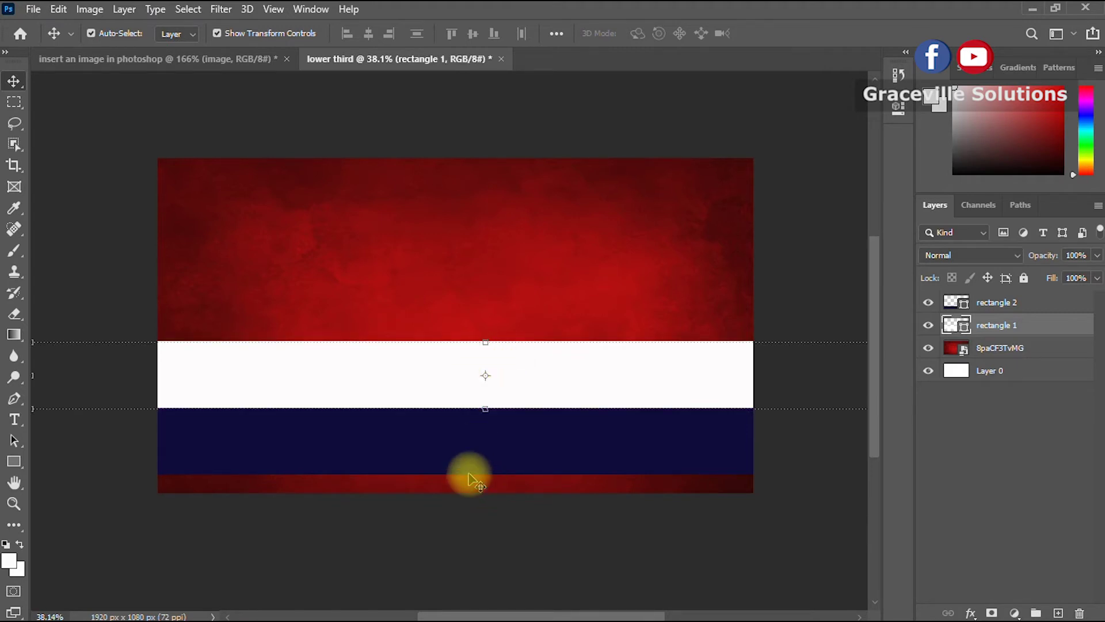
click(67, 260)
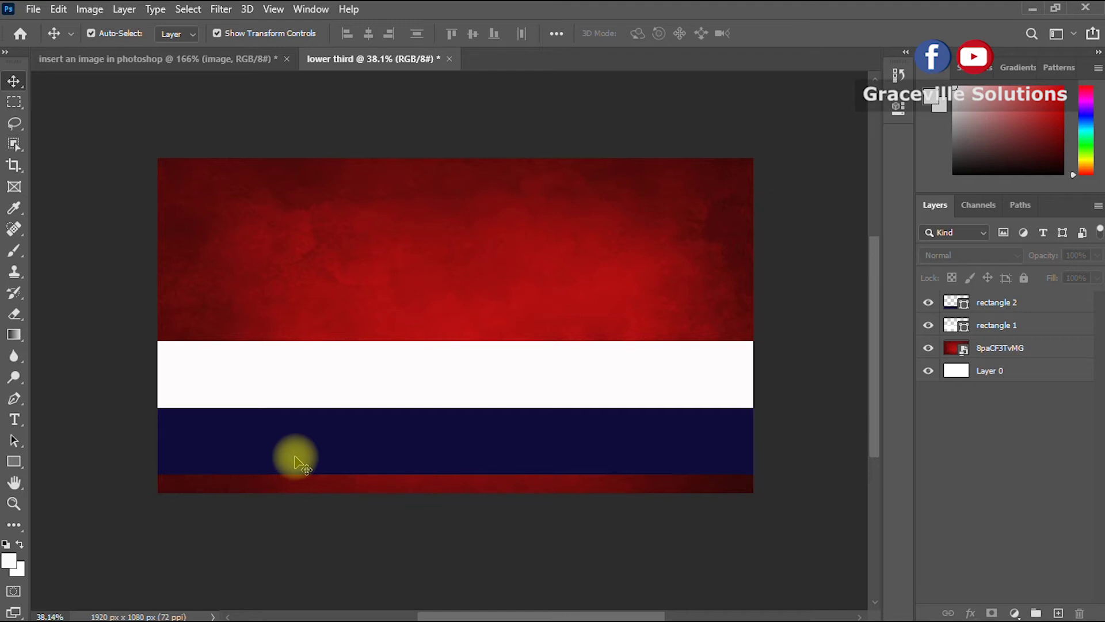
Scale the white and navy bars together proportionally to about 79%, keeping their shared lower edge in place, and deselect them.
click(409, 396)
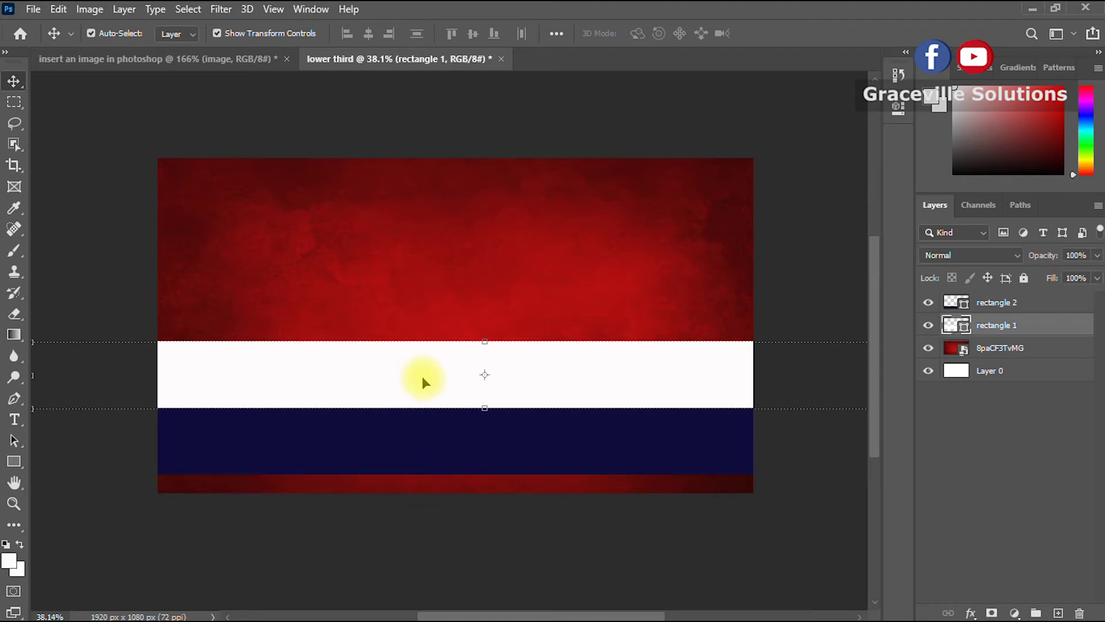
shift+click(439, 431)
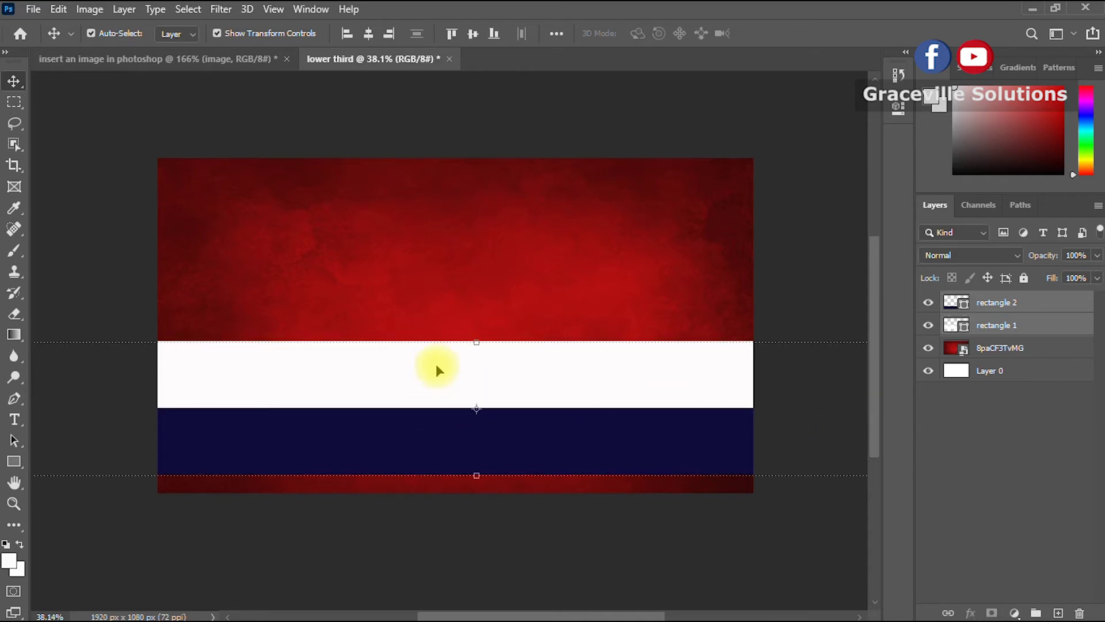
drag(478, 347, 465, 375)
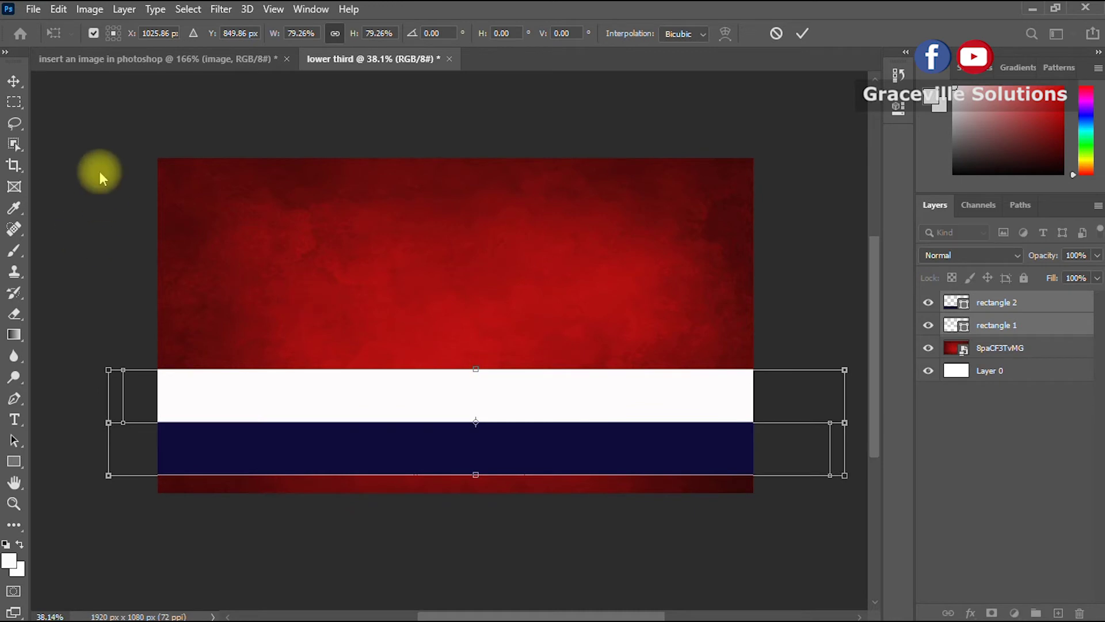
click(80, 126)
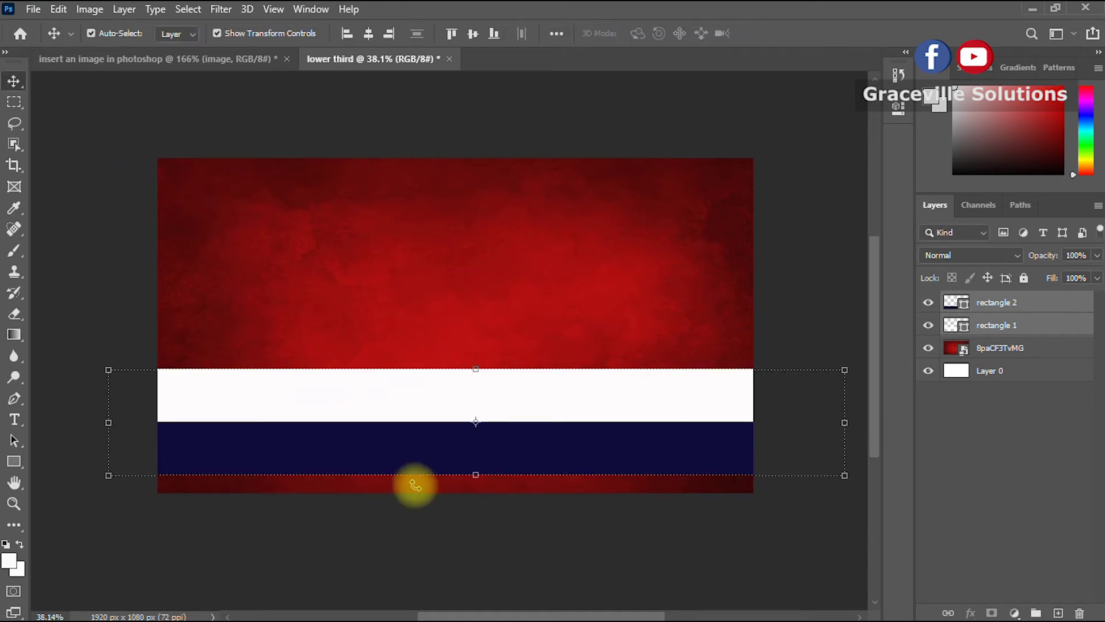
click(84, 141)
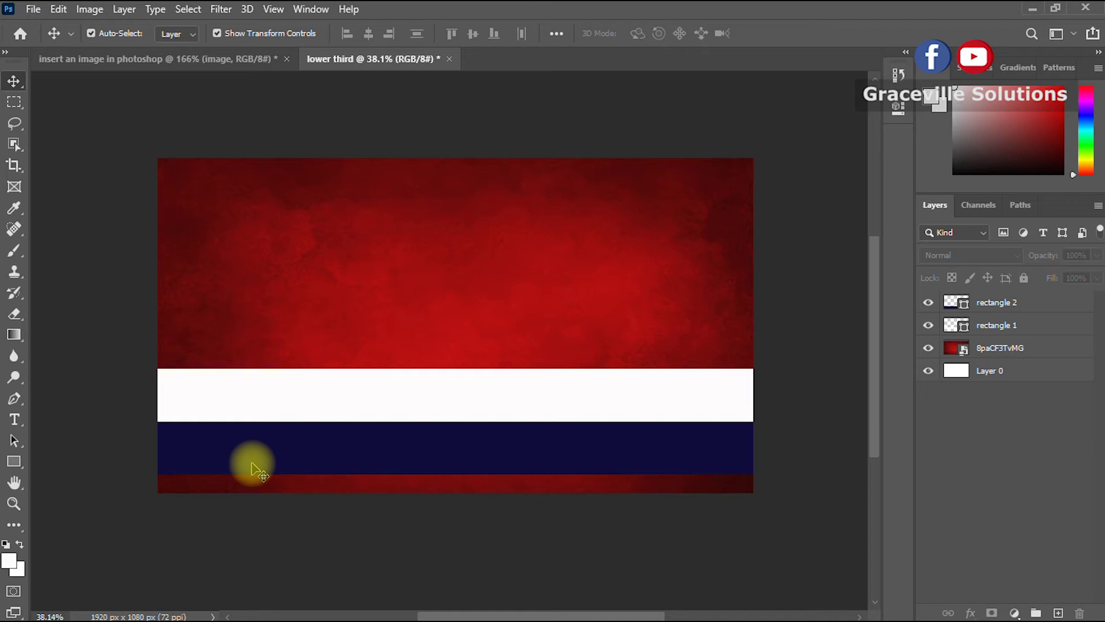
Draw a black circle about 306 px in diameter near the left end of the bars and center it vertically across both bars.
drag(14, 461, 80, 499)
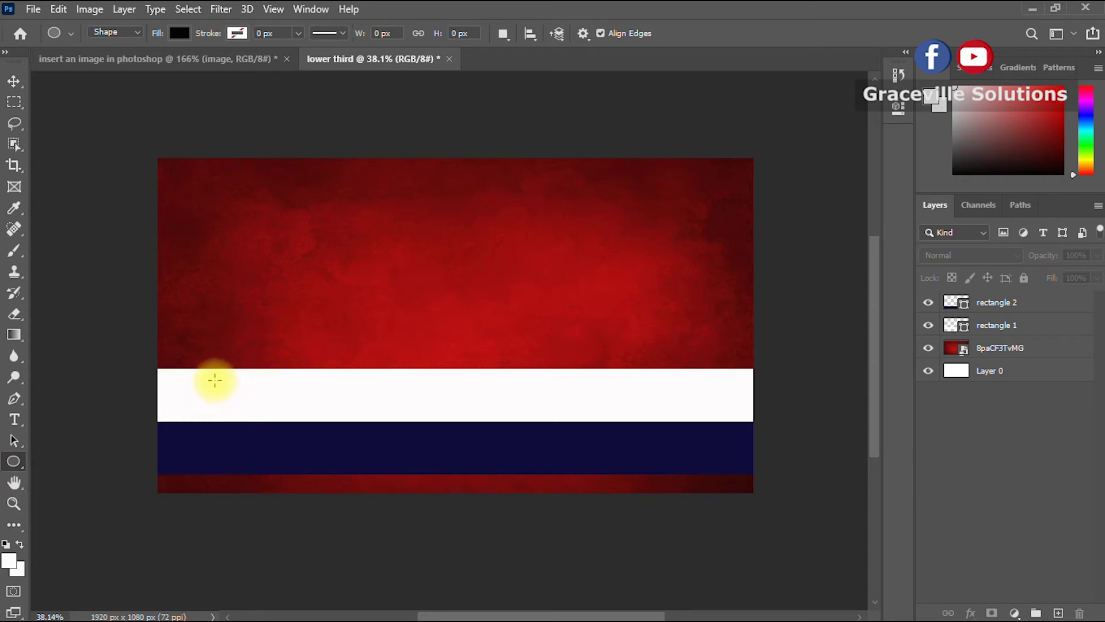
drag(211, 382, 307, 481)
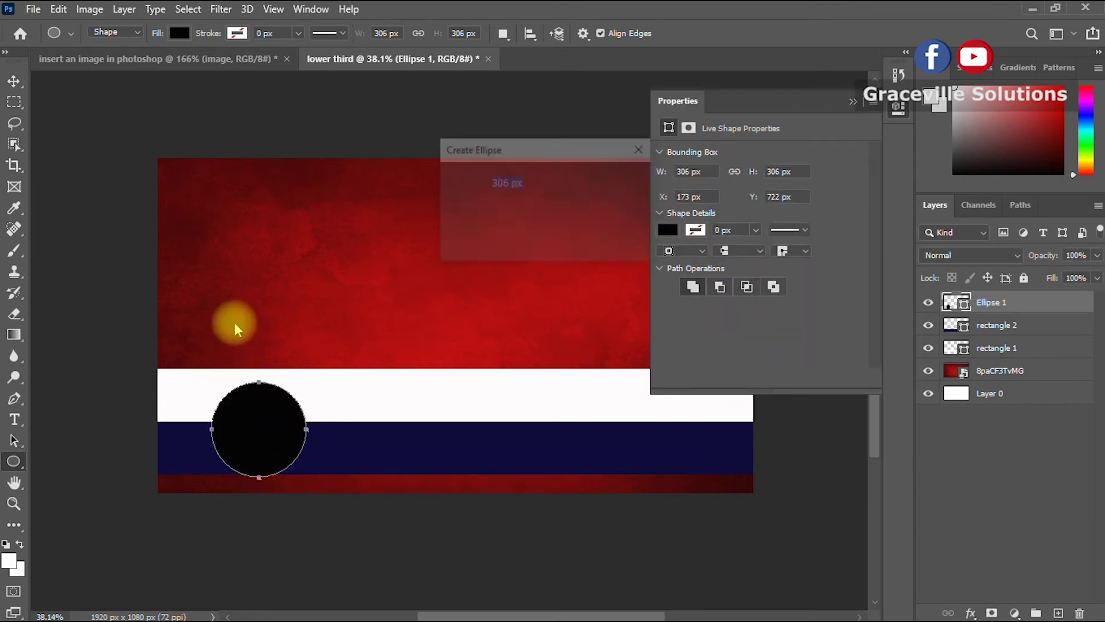
key(v)
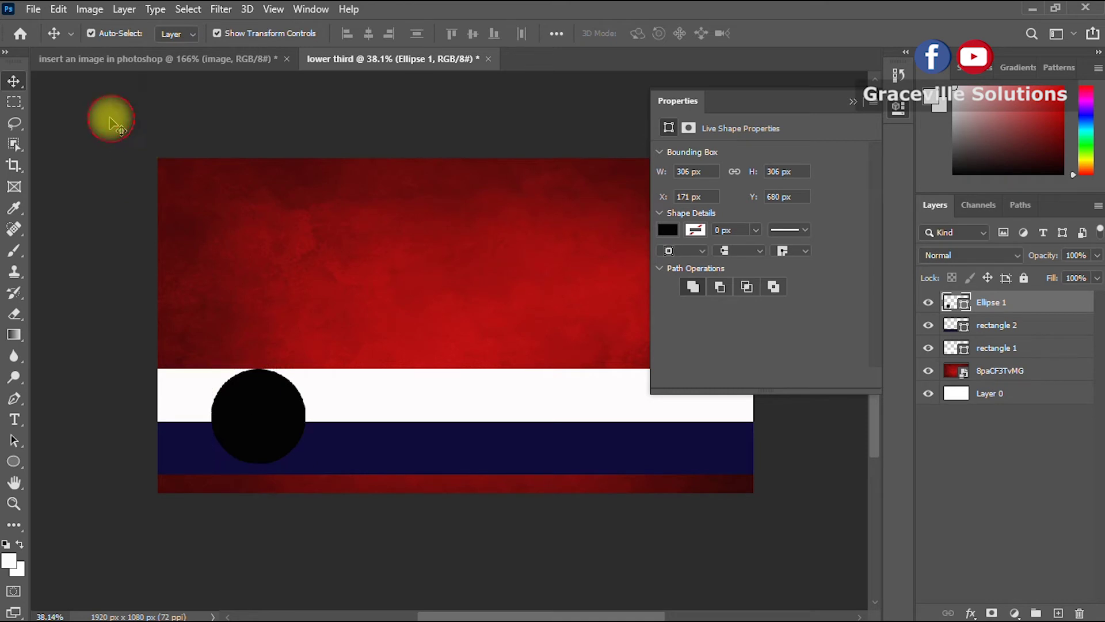
click(271, 370)
drag(270, 413, 290, 414)
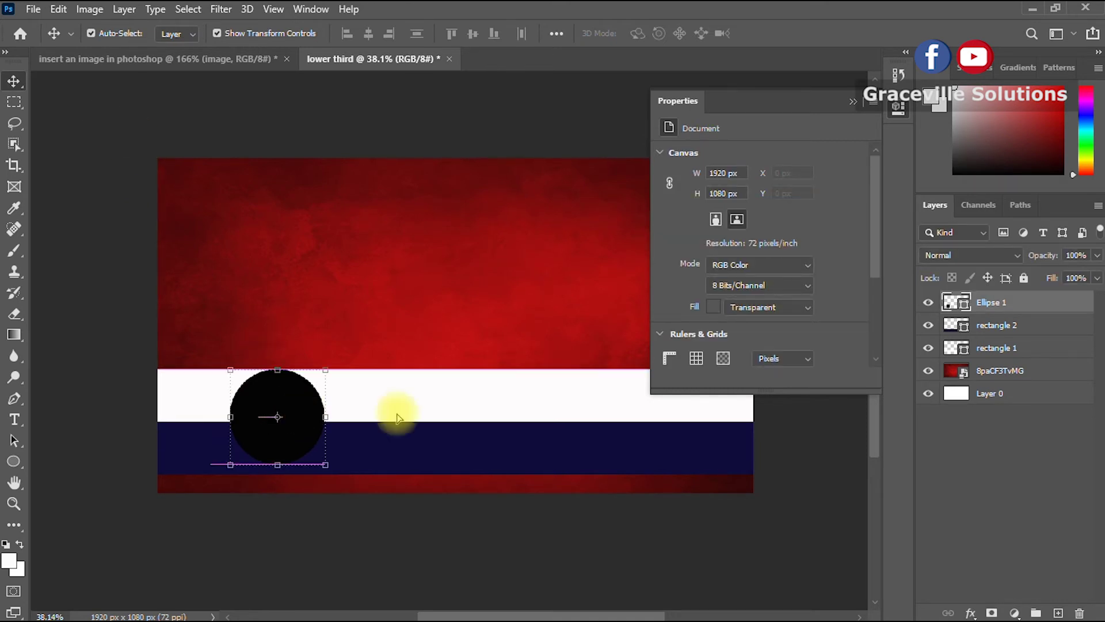
click(853, 102)
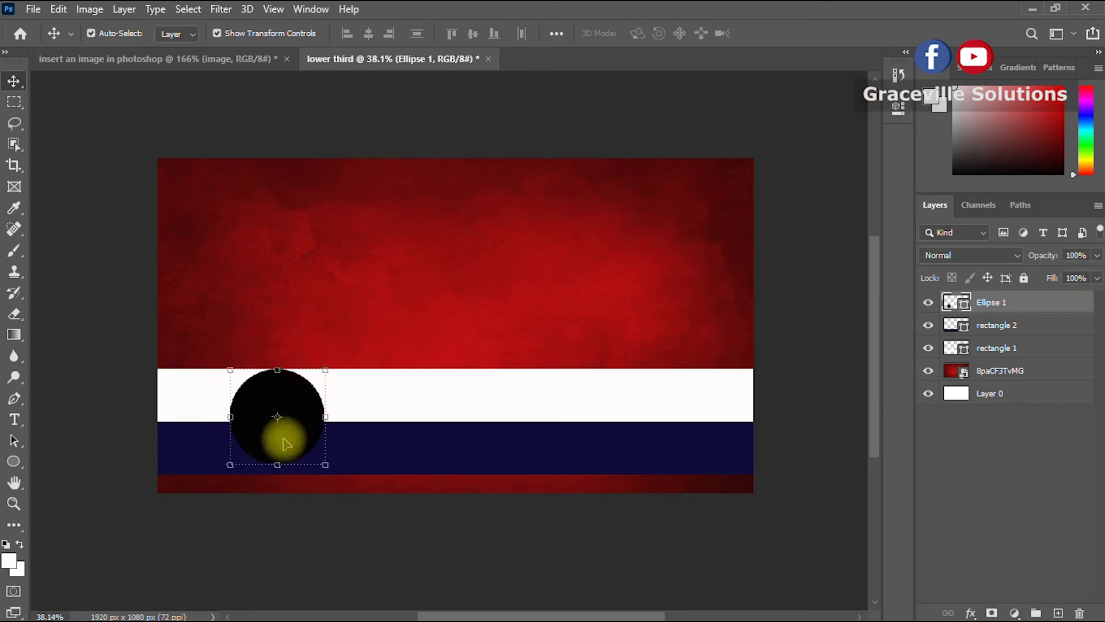
drag(295, 411, 282, 414)
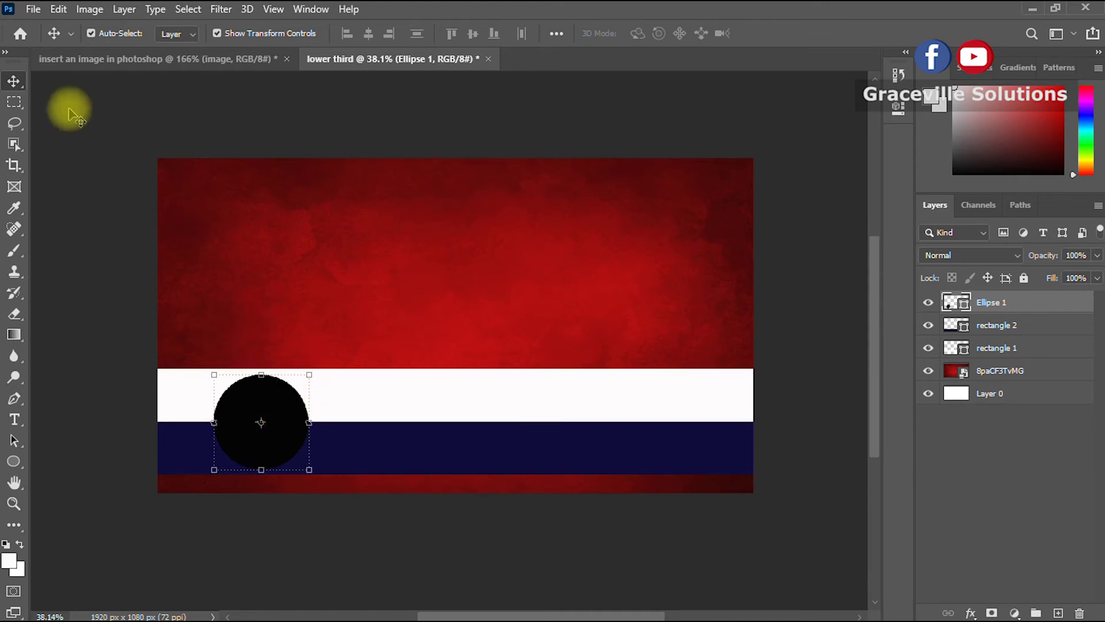
Place the speaker photo "black past 2" from the Design Materials Miscellaneous folder as an embedded object, commit it and nudge it slightly.
click(33, 9)
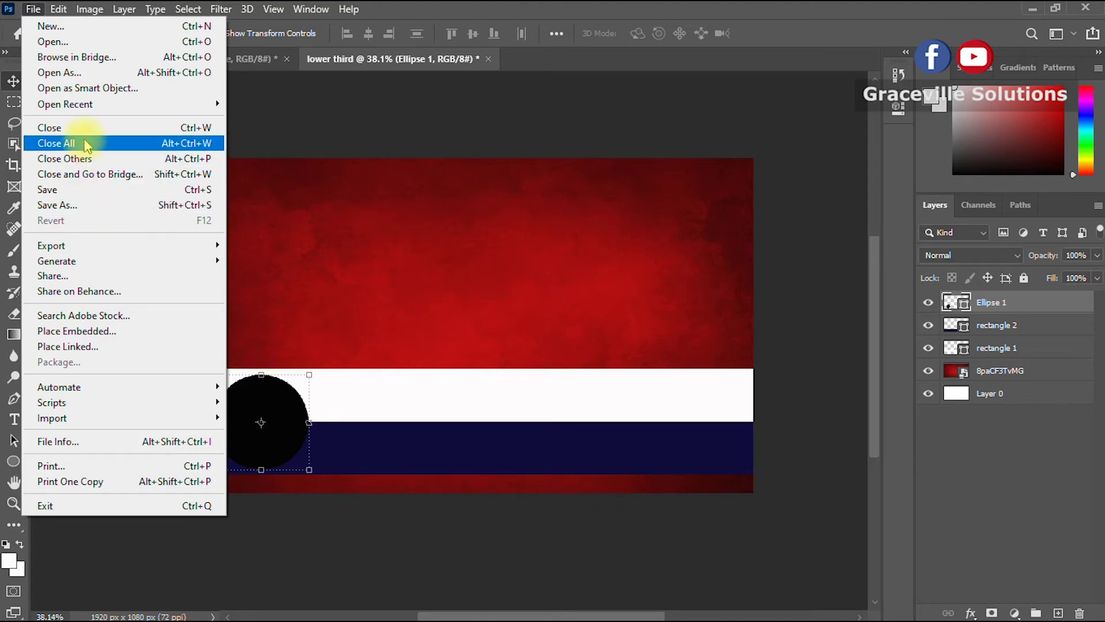
click(76, 330)
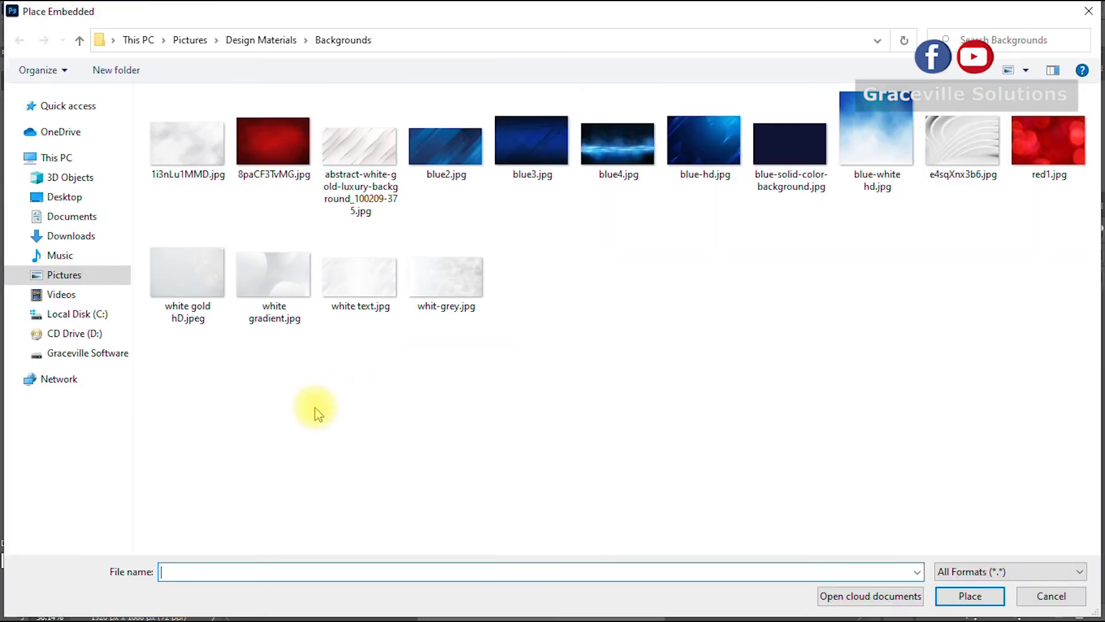
click(80, 42)
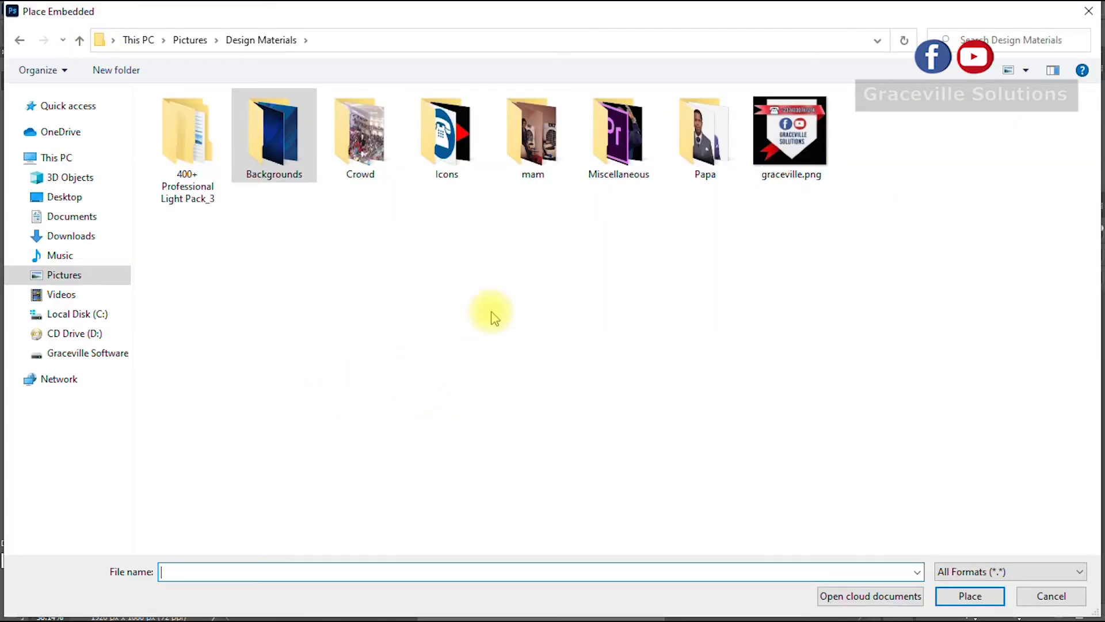
double_click(601, 151)
double_click(637, 140)
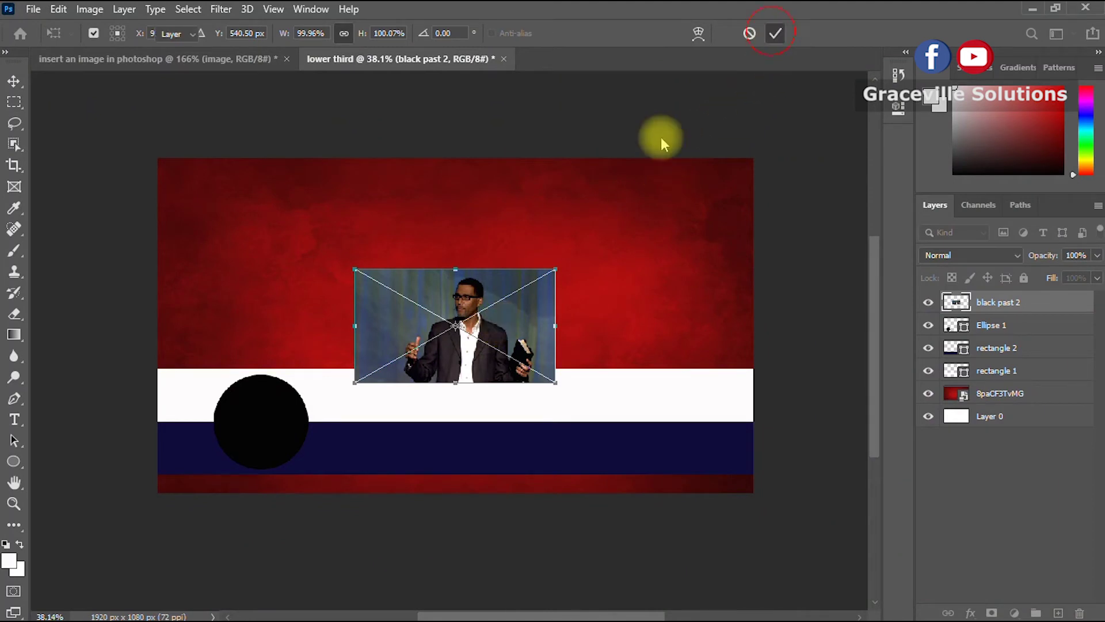
key(Return)
drag(506, 331, 504, 333)
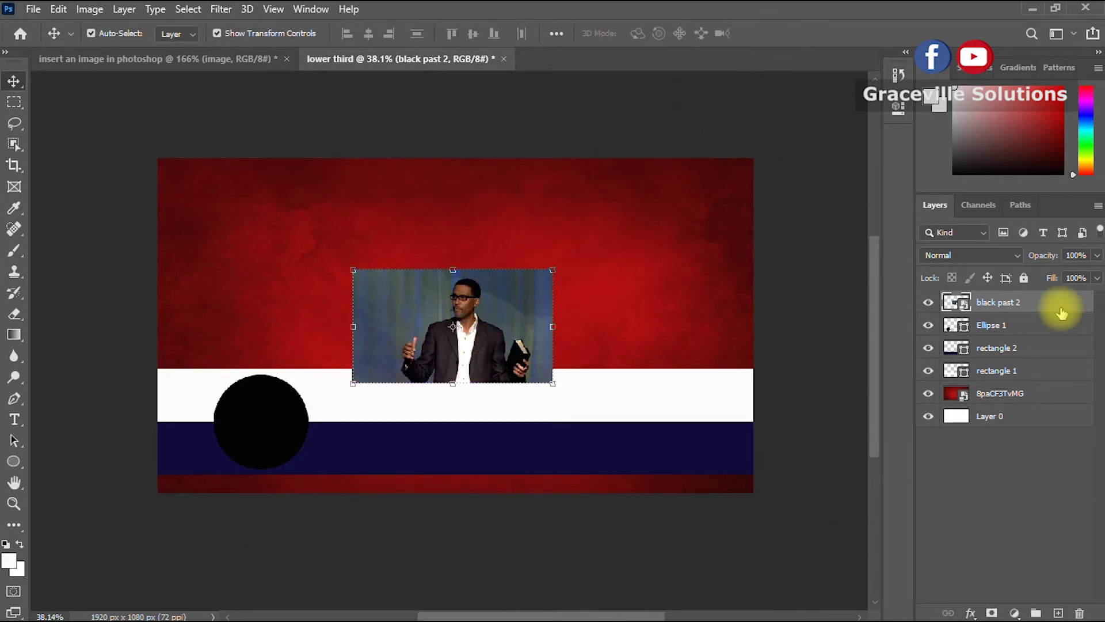
Rename the speaker photo's layer to "image".
key(BackSpace)
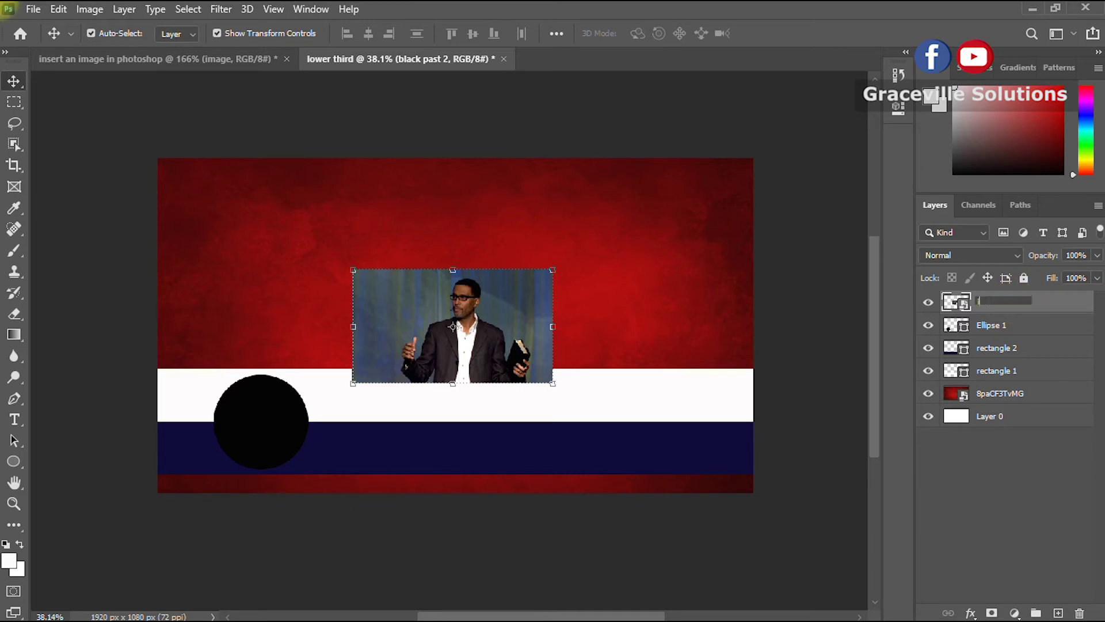
text(image)
key(Return)
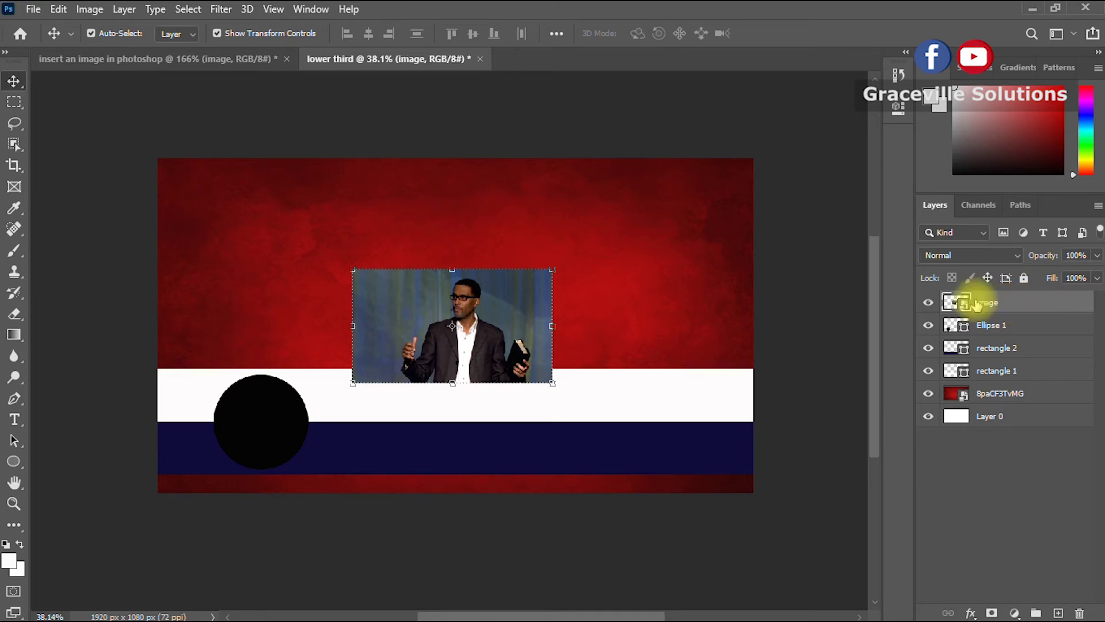
Move the speaker photo over the black circle and clip it to the circle with a clipping mask.
drag(500, 326, 312, 420)
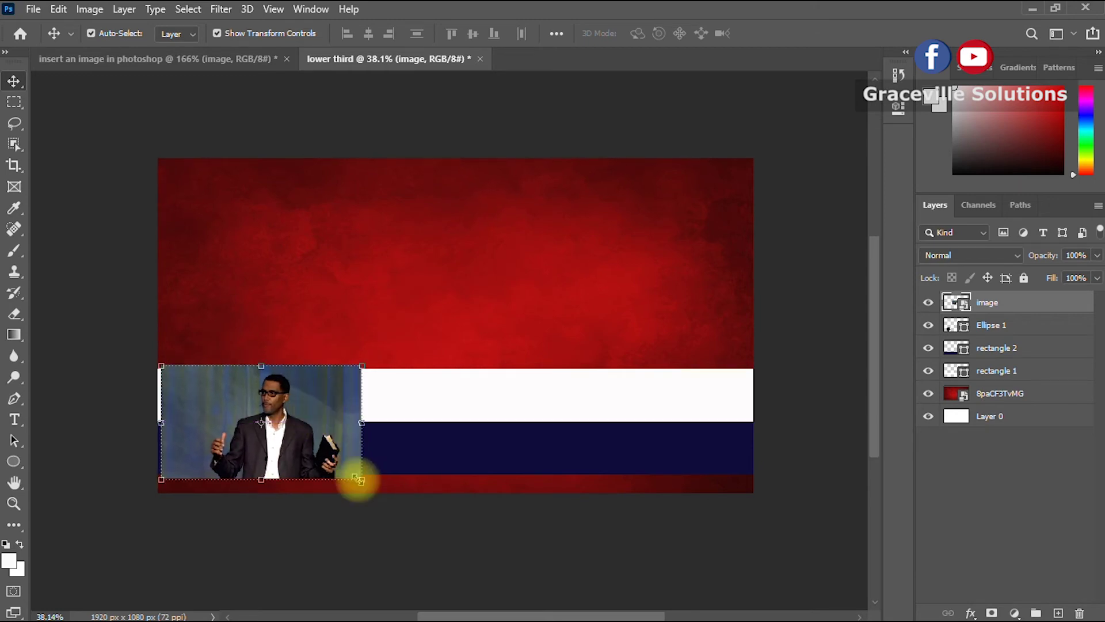
right_click(1057, 299)
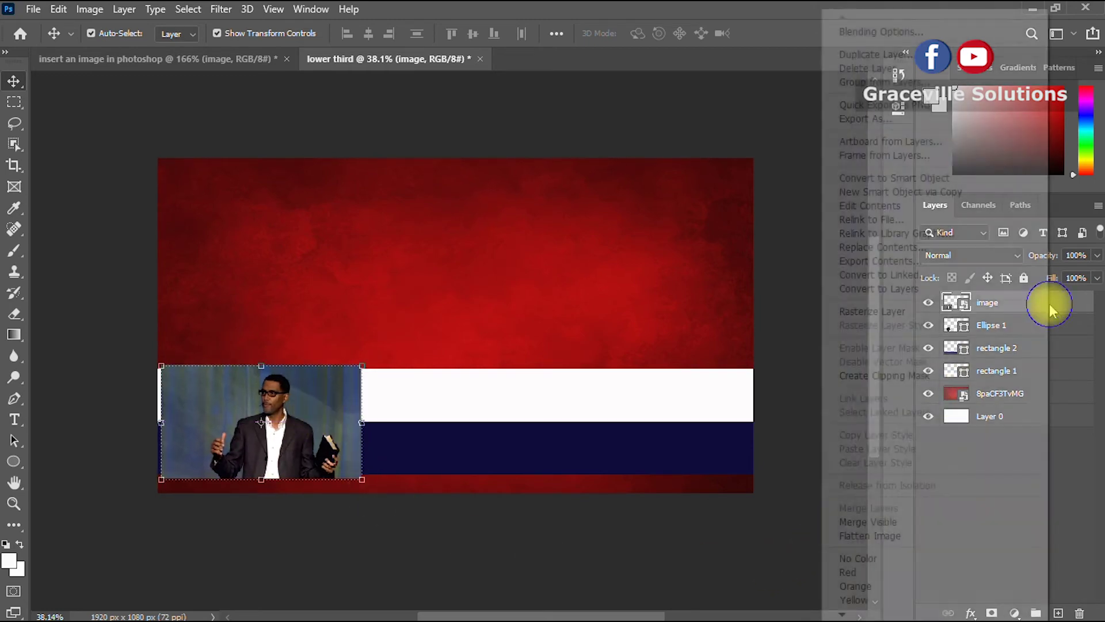
click(893, 377)
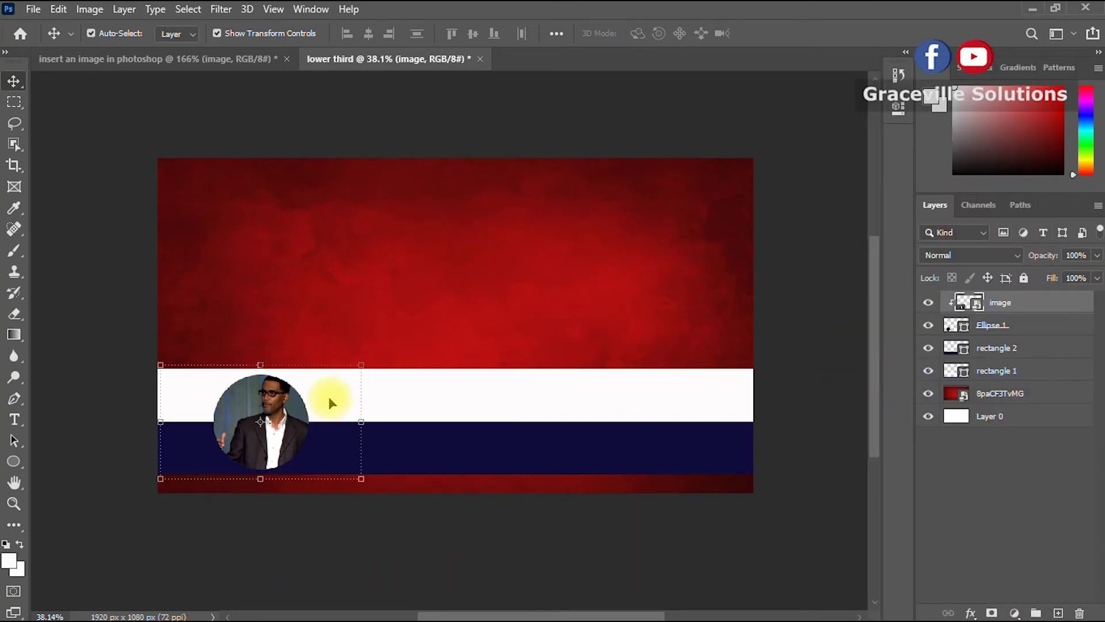
Reposition the photo to center the speaker inside the circle, scale it proportionally to about 102%, and deselect it.
mouse_move(293, 411)
mouse_down()
mouse_move(262, 407)
mouse_move(291, 421)
mouse_up()
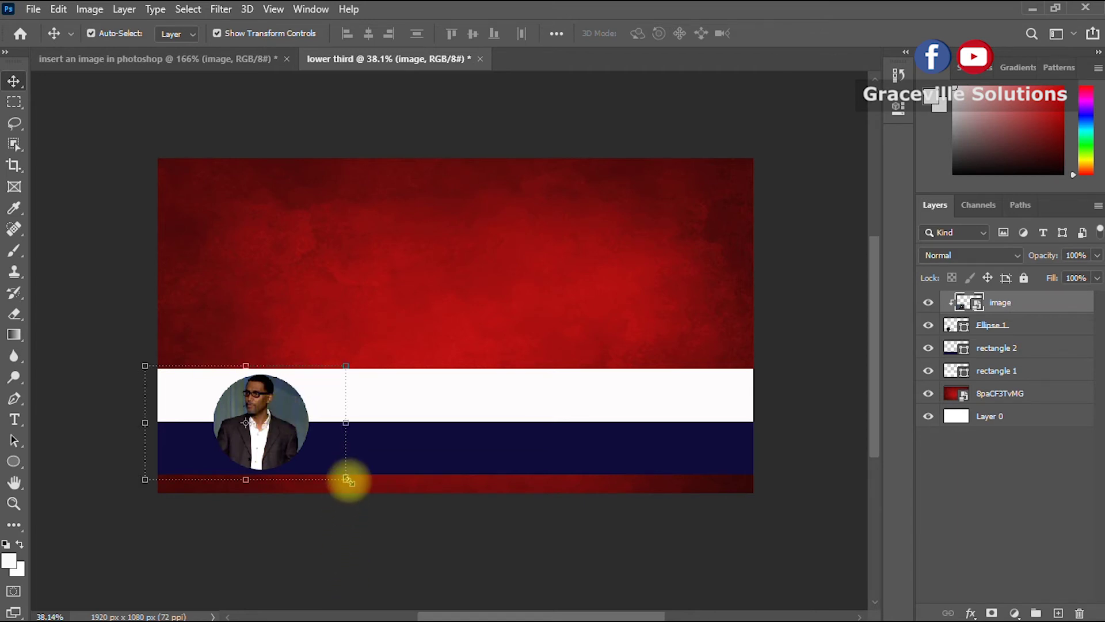
key(ctrl+t)
drag(363, 492, 353, 485)
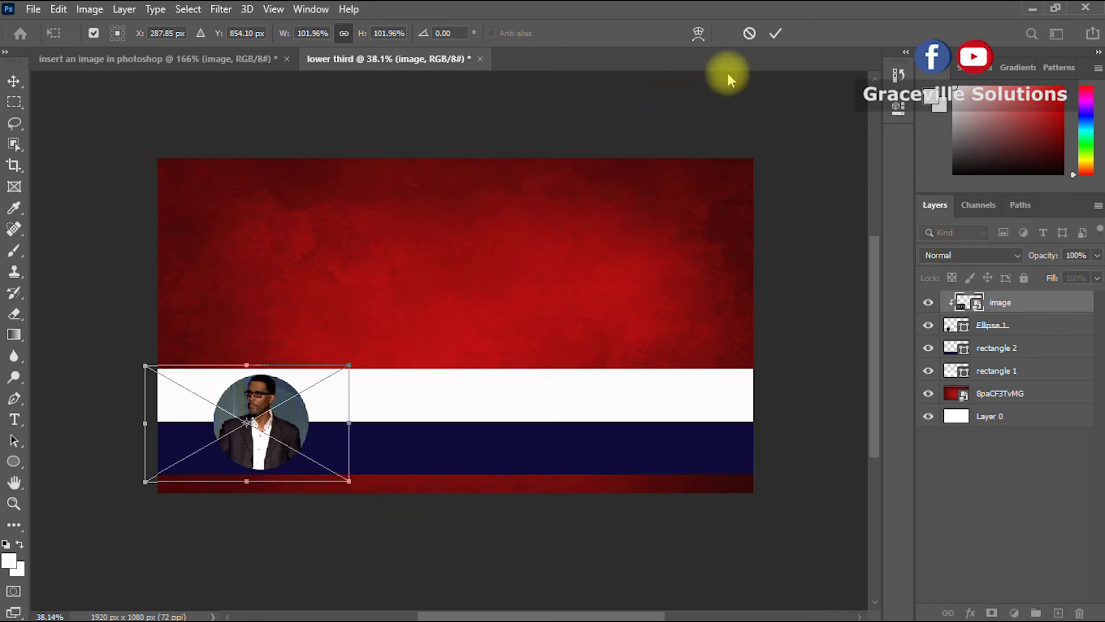
click(777, 33)
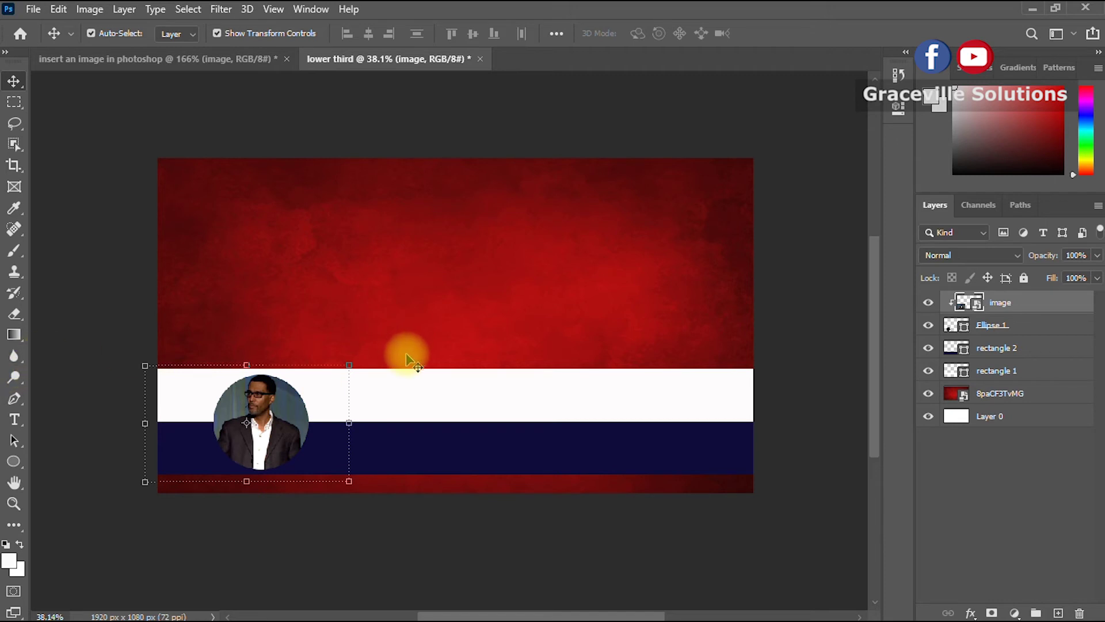
click(107, 268)
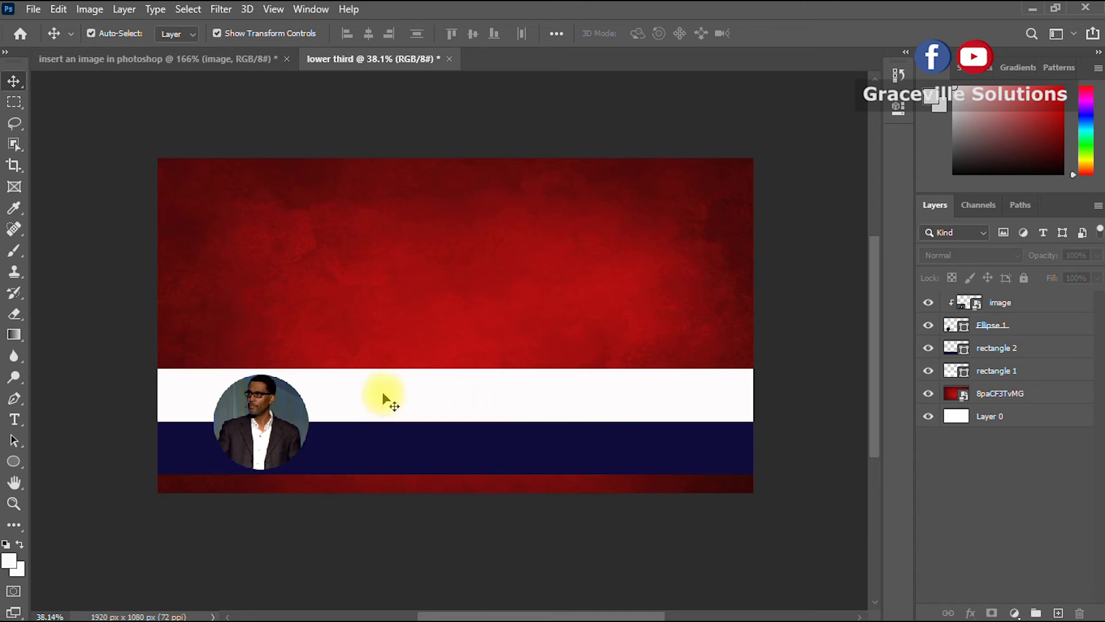
Add a white 16 pt Bebas Kai text line above the white bar with the speaker's title and full name in capitals.
click(14, 420)
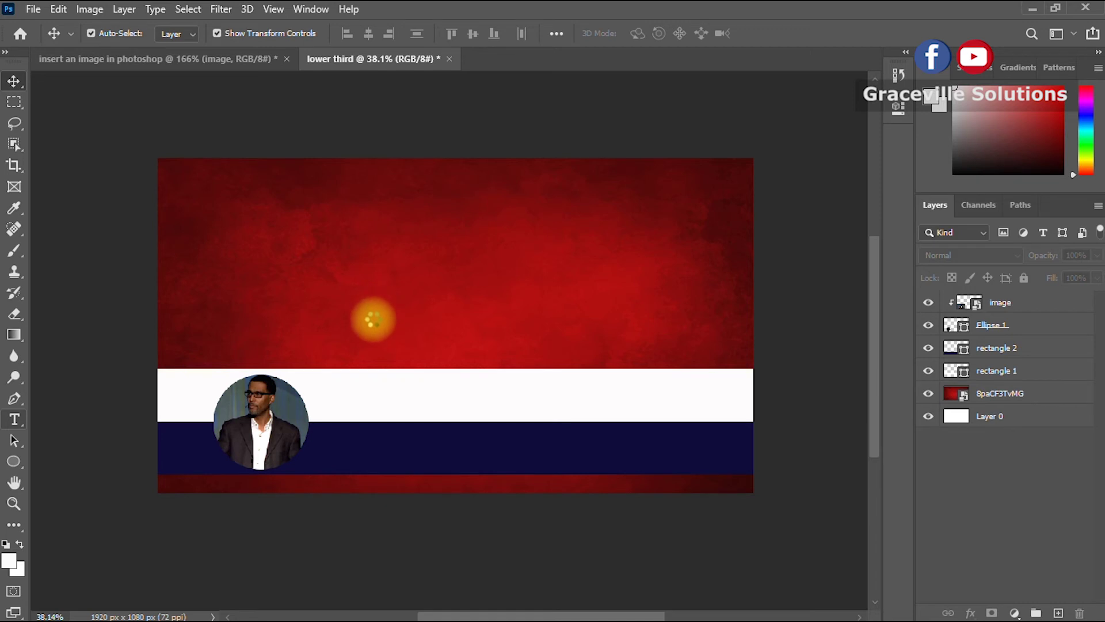
key(t)
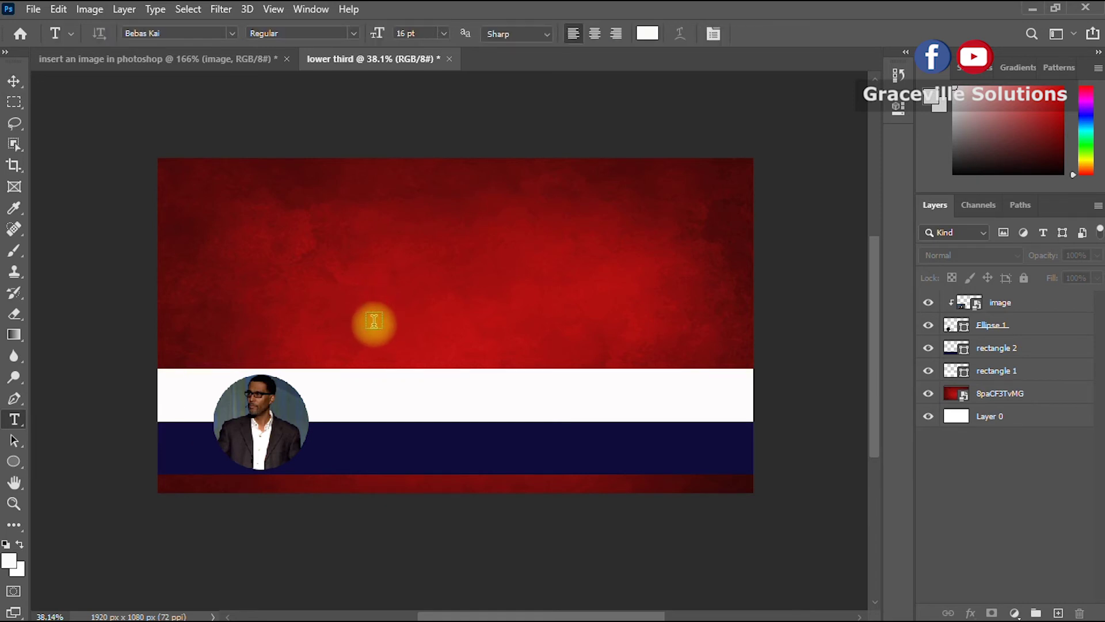
click(374, 321)
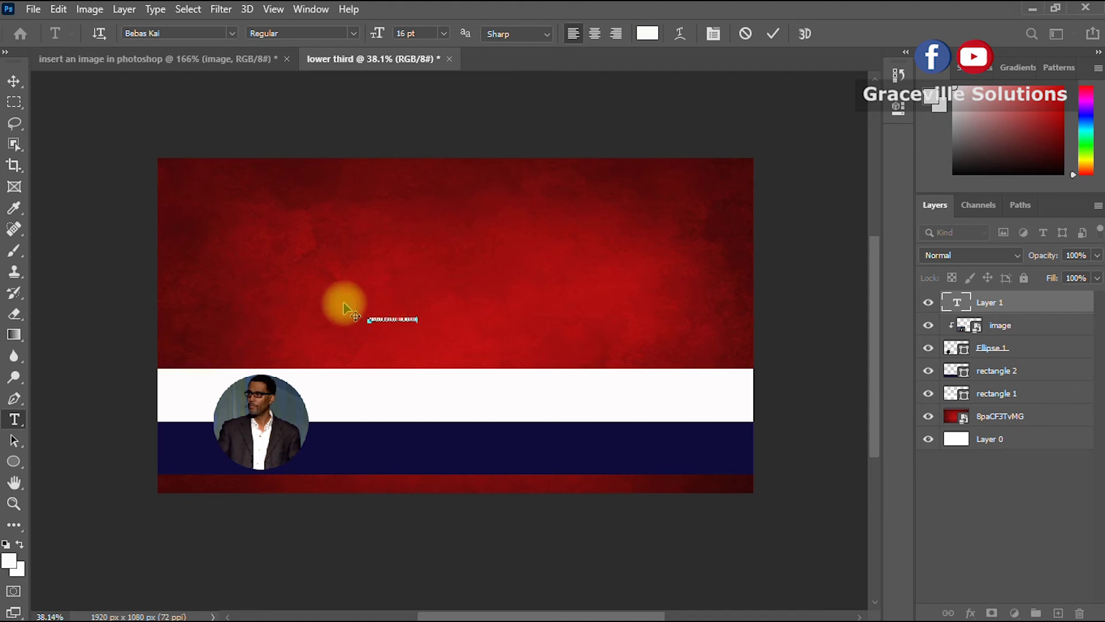
click(16, 80)
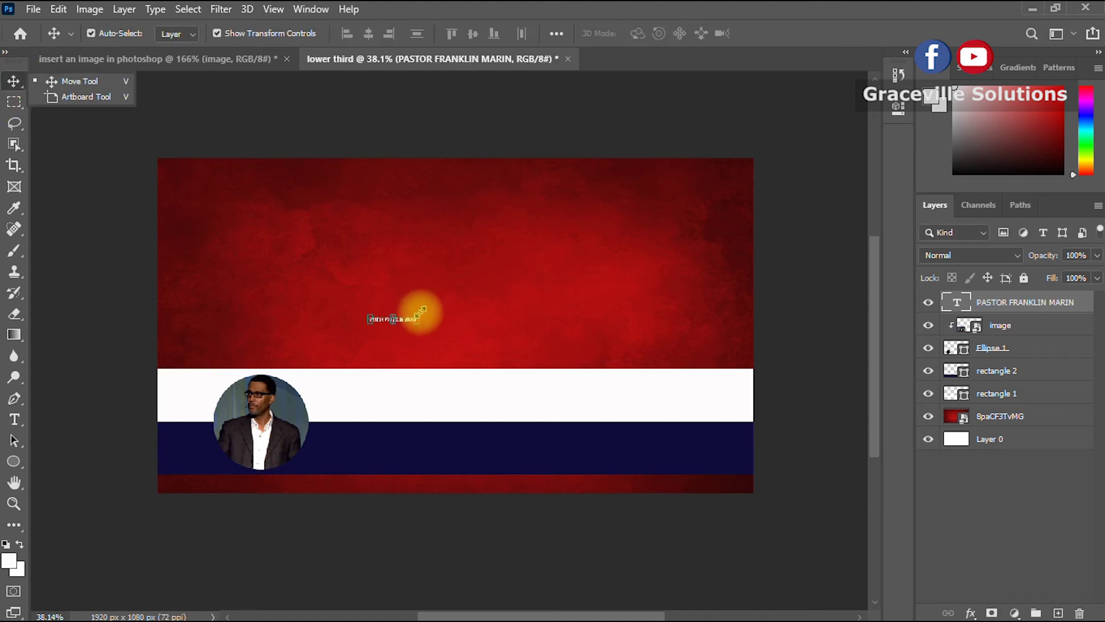
Scale the speaker's name text proportionally to about 538% and commit the transform.
key(ctrl+t)
drag(420, 315, 568, 300)
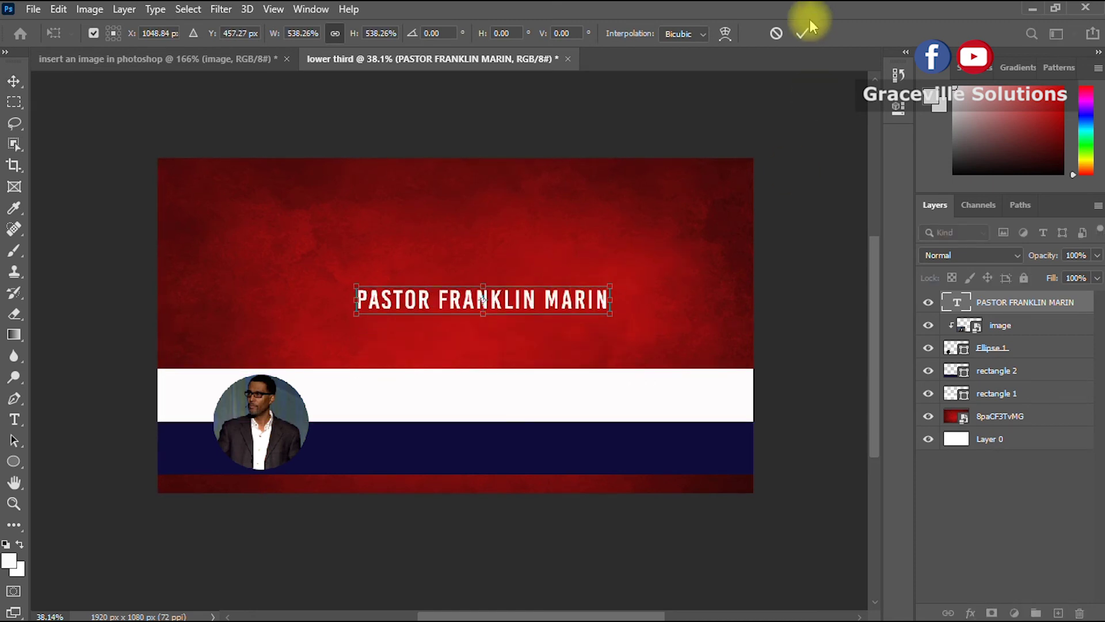
click(803, 33)
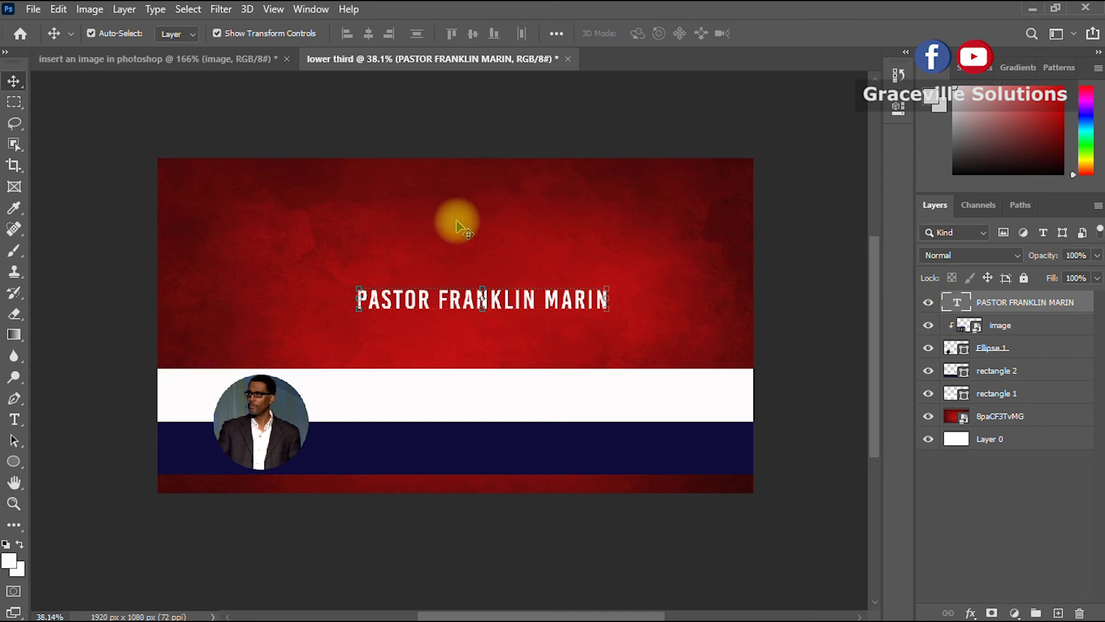
Recolor the whole speaker's name text near-black and move it onto the white bar, beside the circular photo.
click(15, 419)
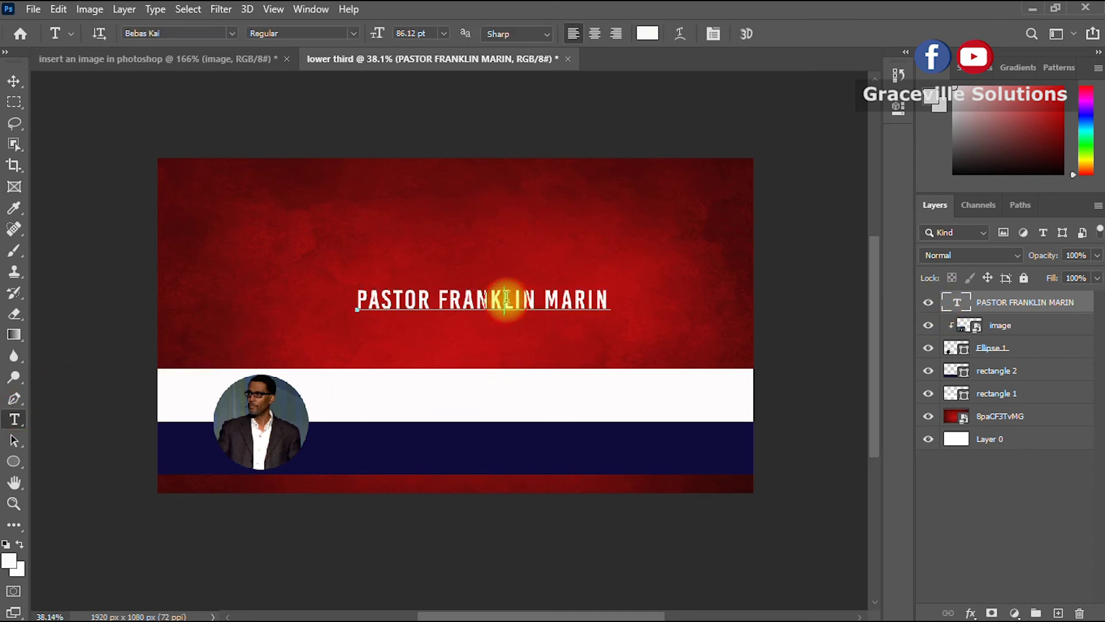
click(506, 298)
key(ctrl+a)
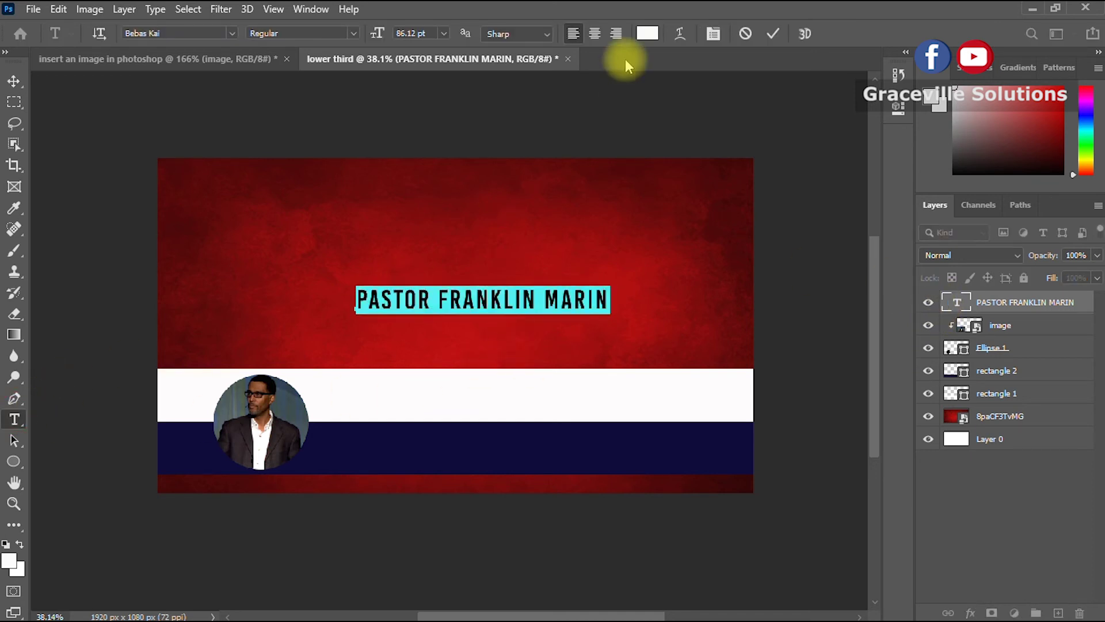
click(647, 33)
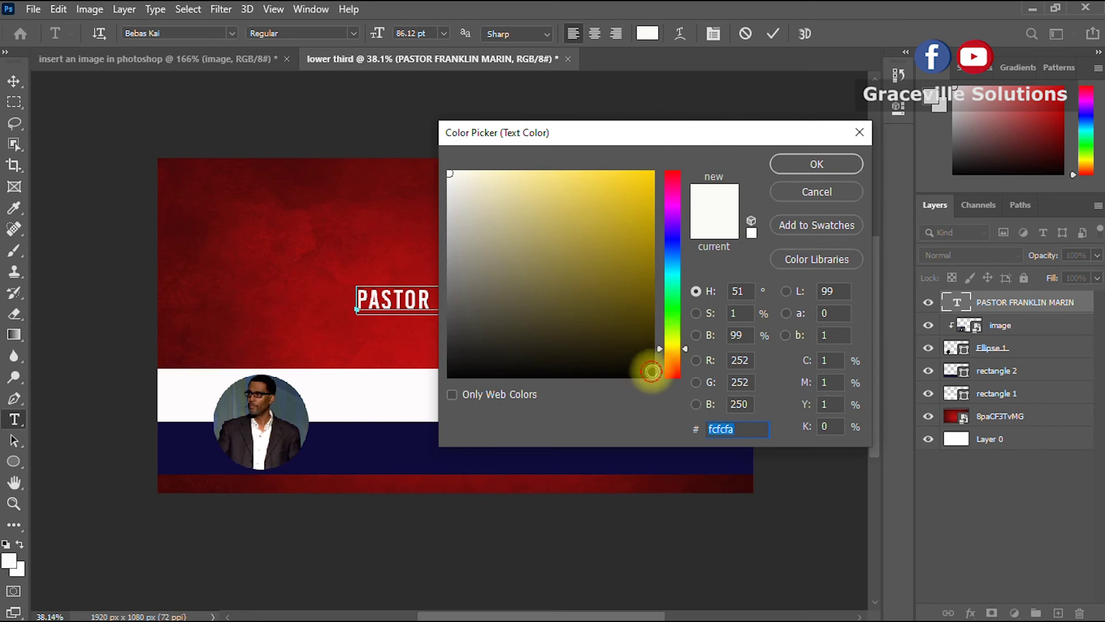
click(651, 371)
click(804, 163)
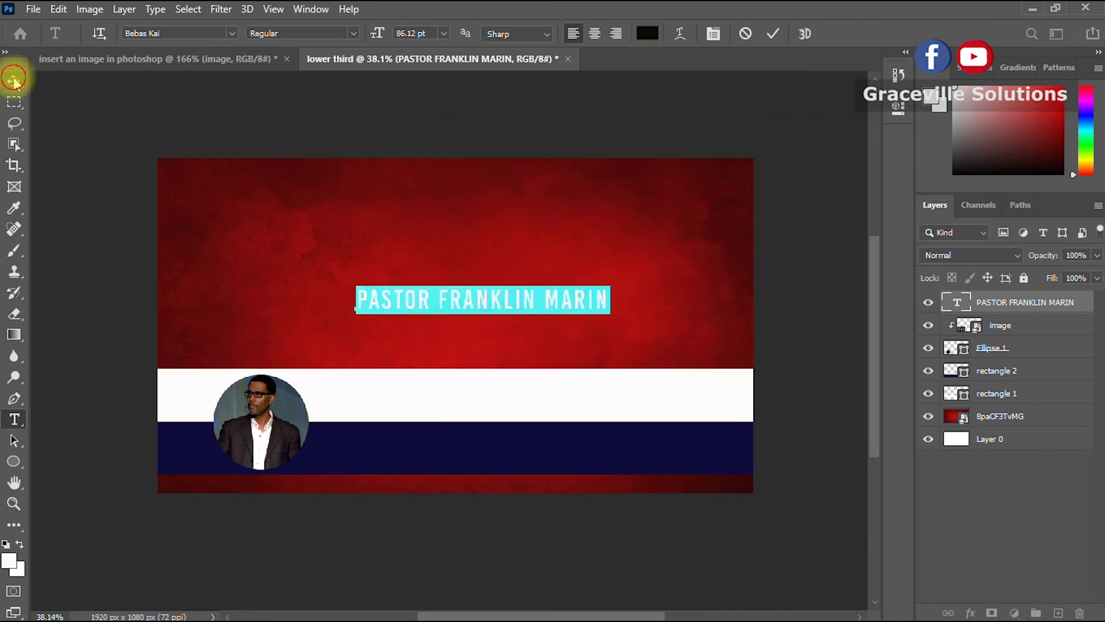
click(14, 81)
drag(567, 299, 581, 396)
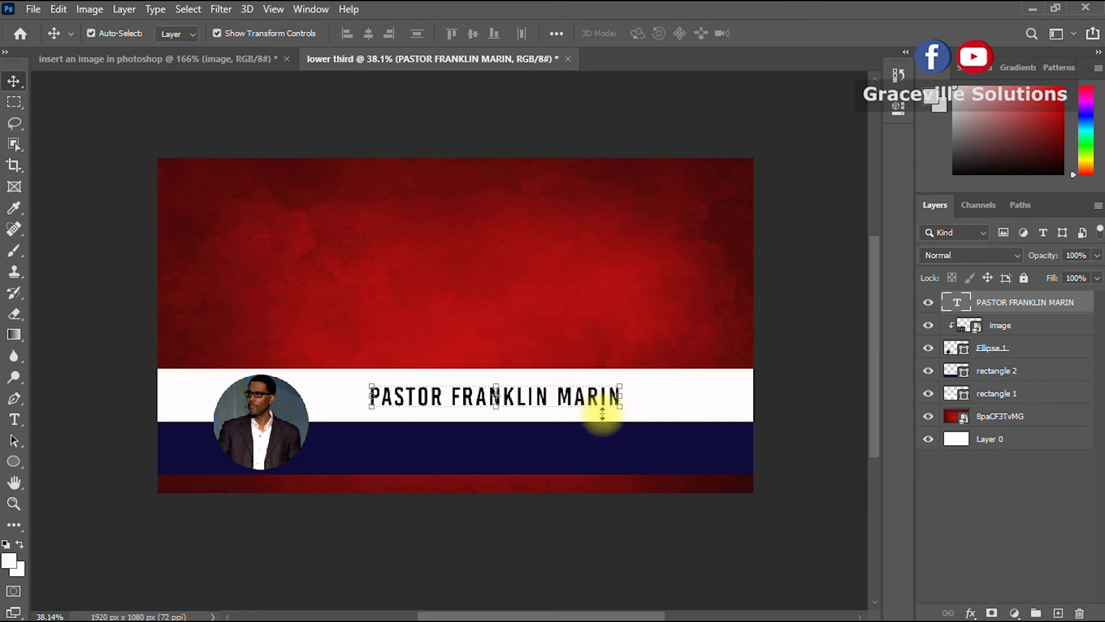
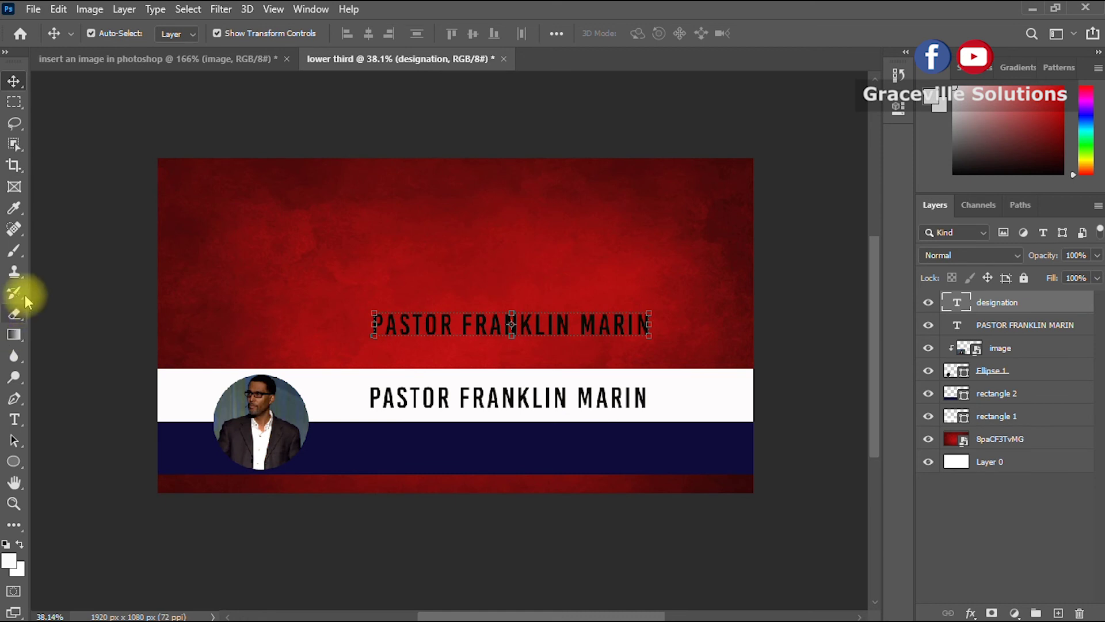
Replace the designation layer's text with "SNR PASTOR, MOUNTVILLE MINISTRIES" and move it so the full line fits within the canvas.
click(15, 419)
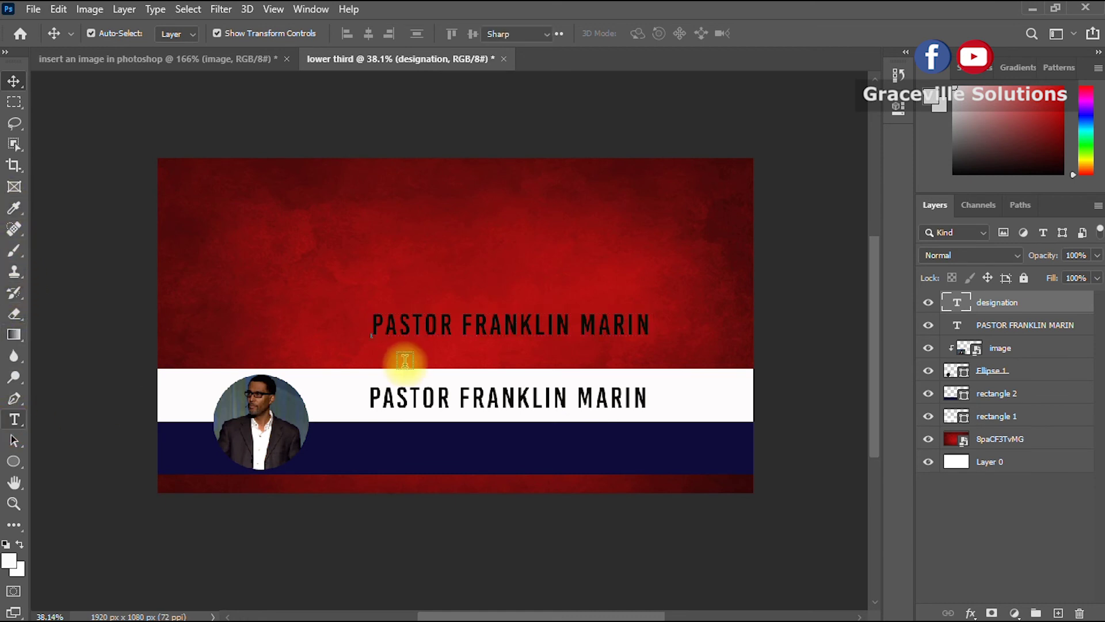
click(423, 325)
key(ctrl+a)
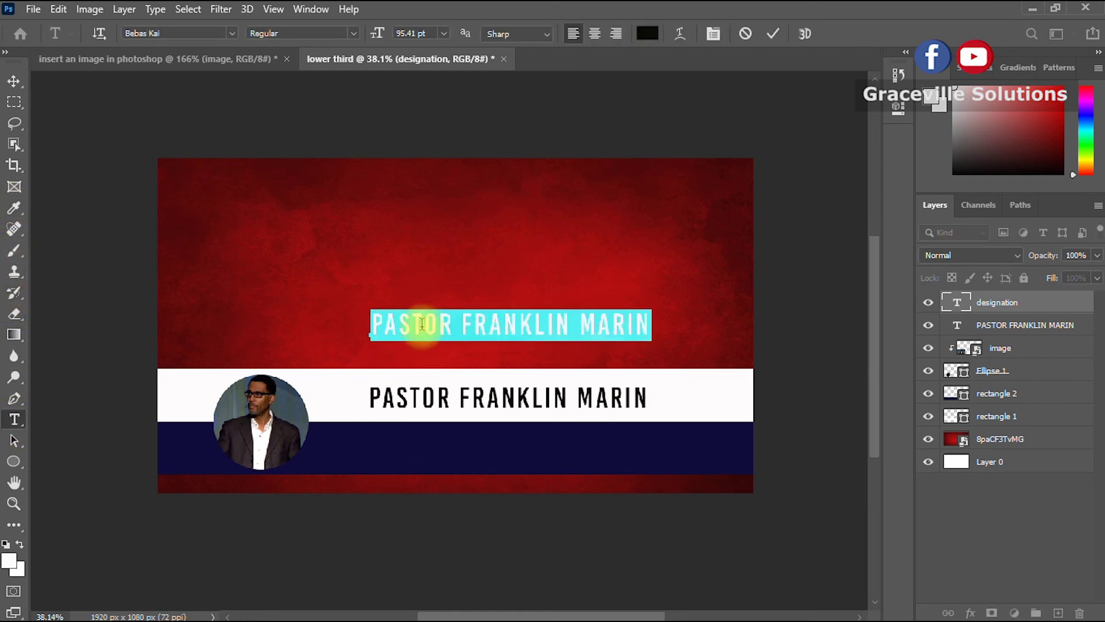
text(S)
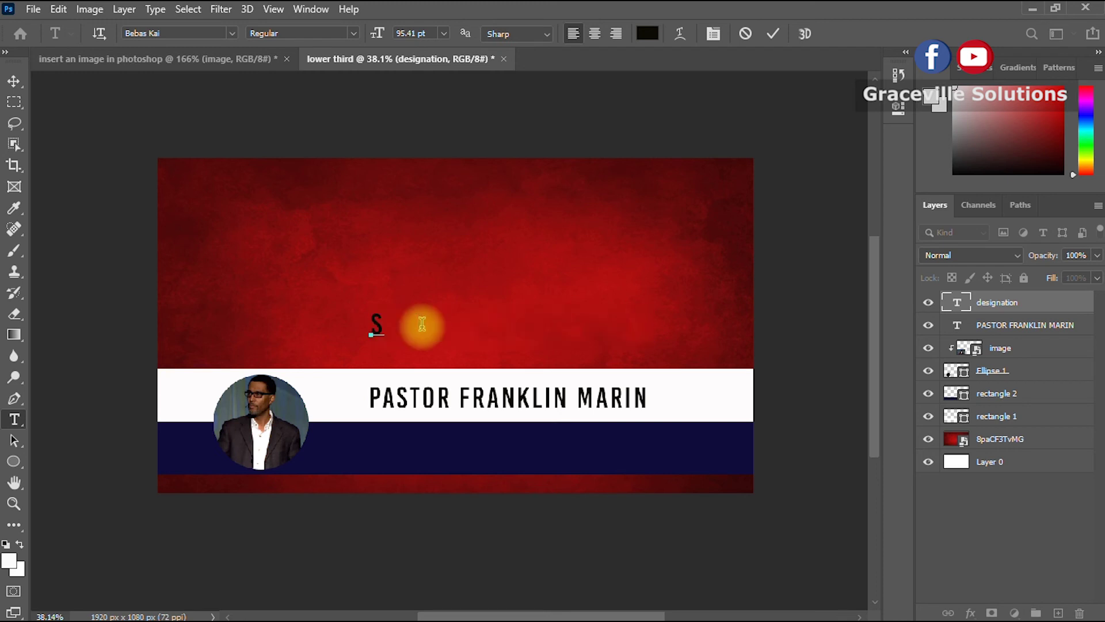
text(NR PASTOR)
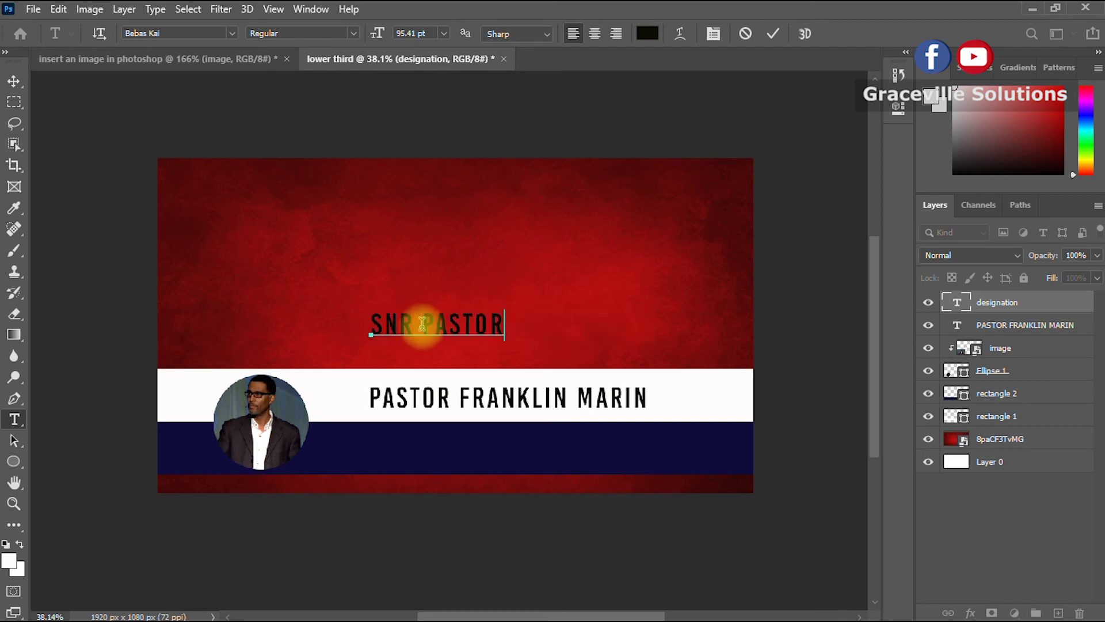
text(. MO)
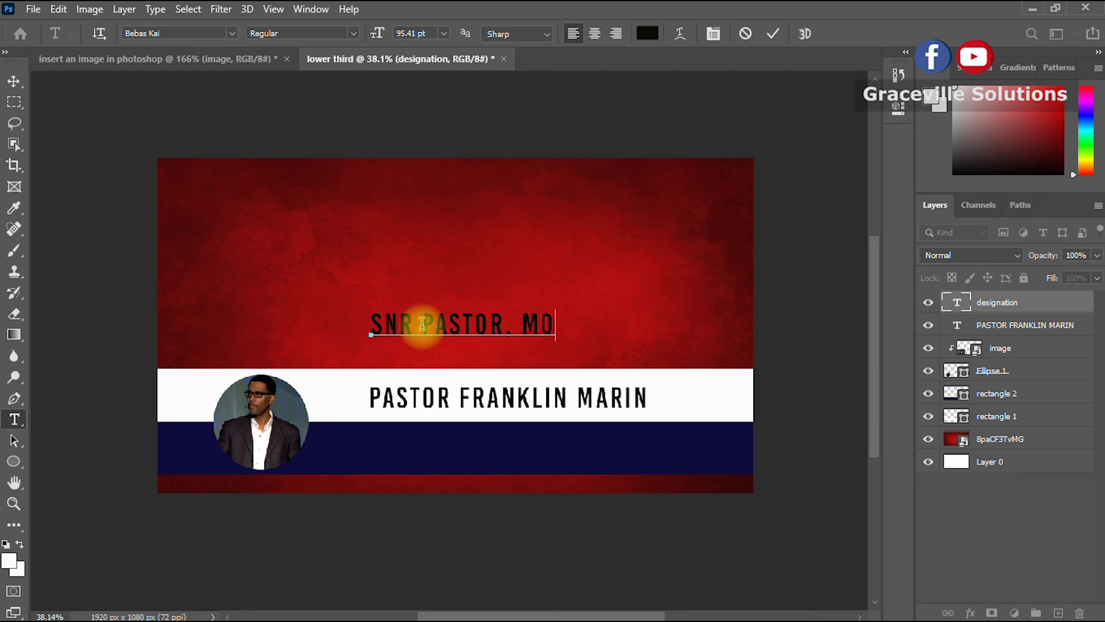
text(UNT)
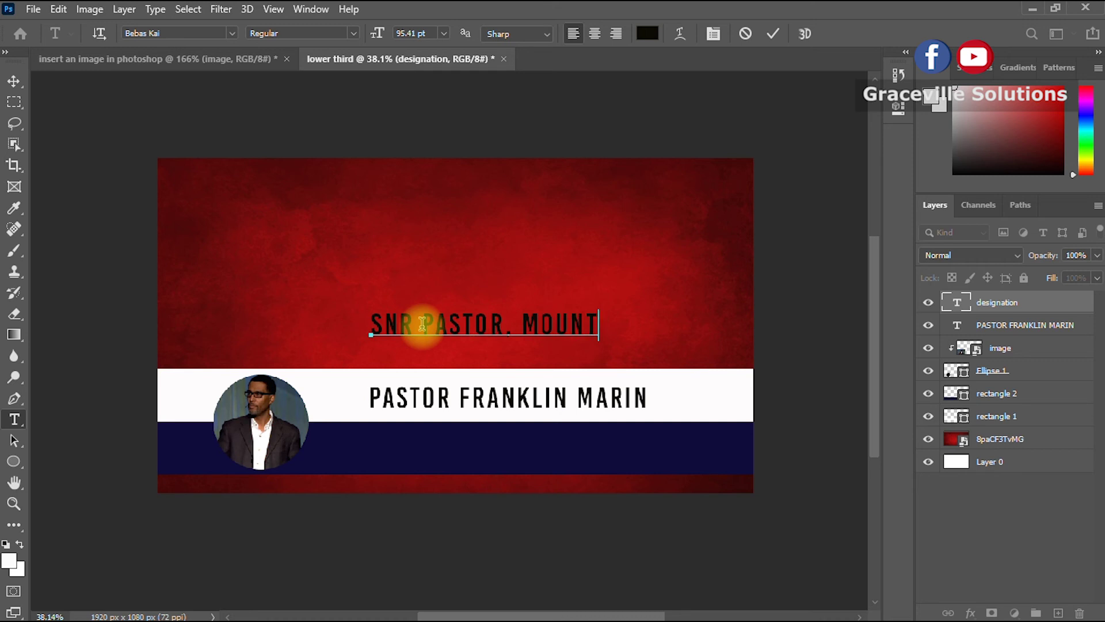
text(VILLE MINISTR)
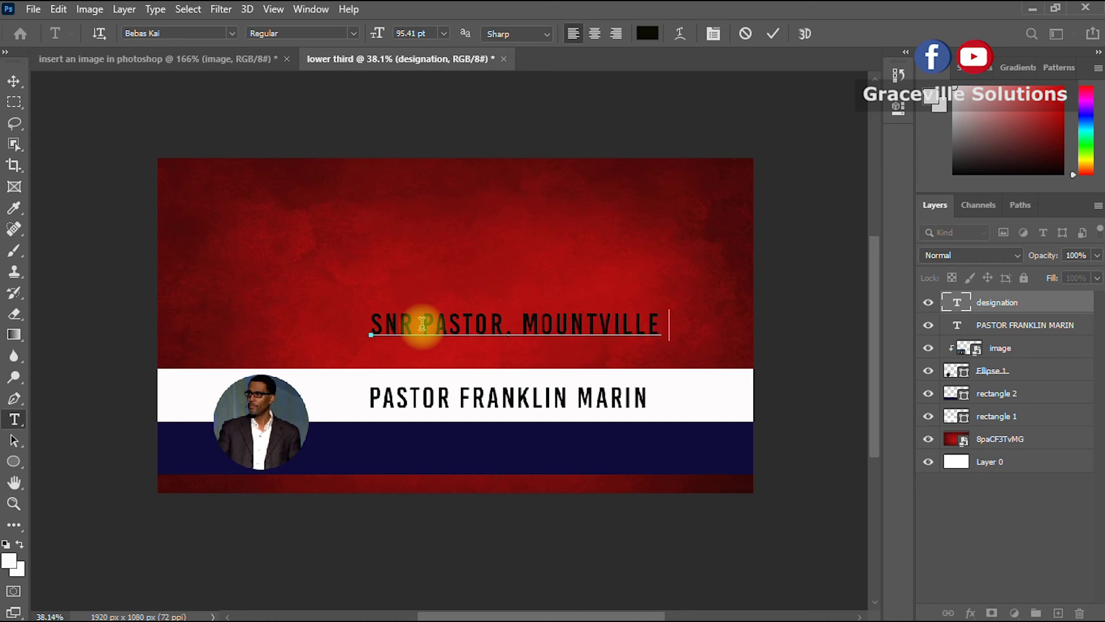
text(IES)
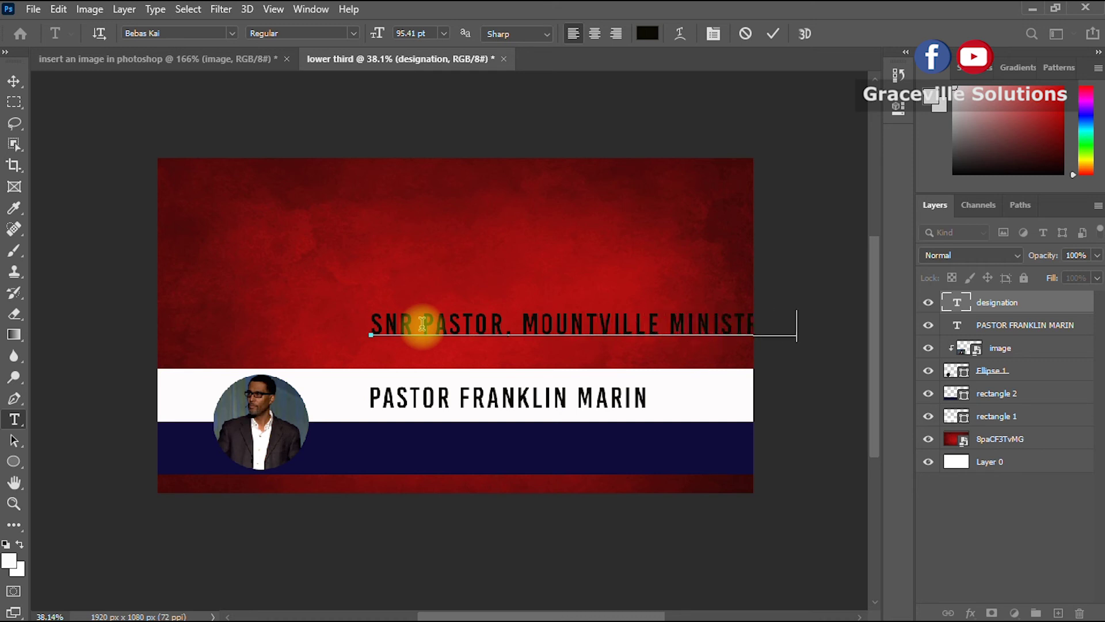
click(14, 81)
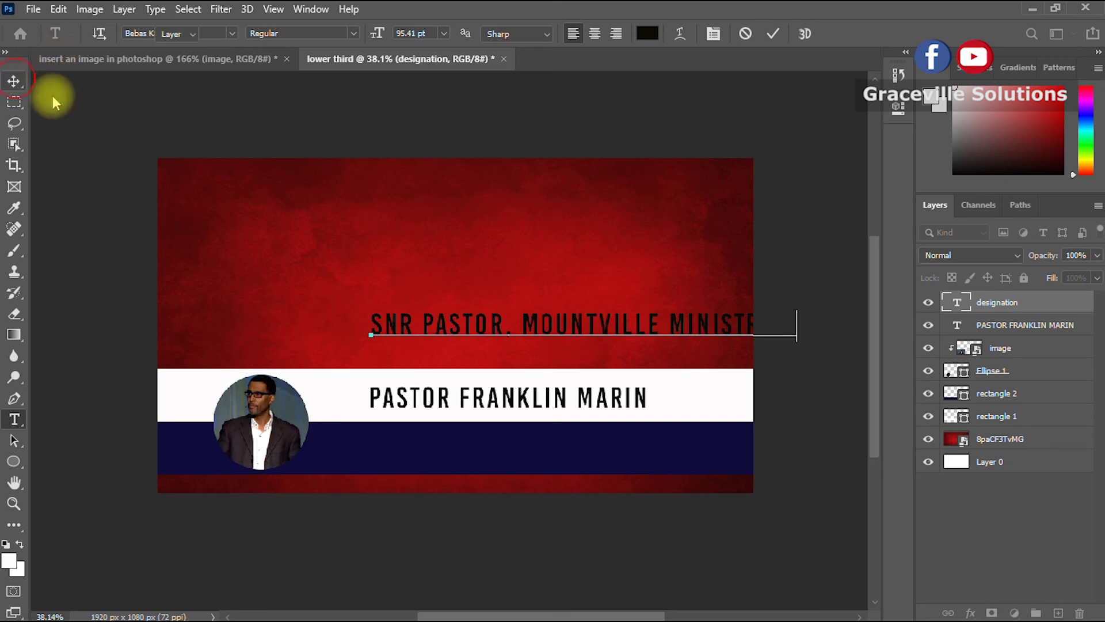
drag(719, 322, 591, 322)
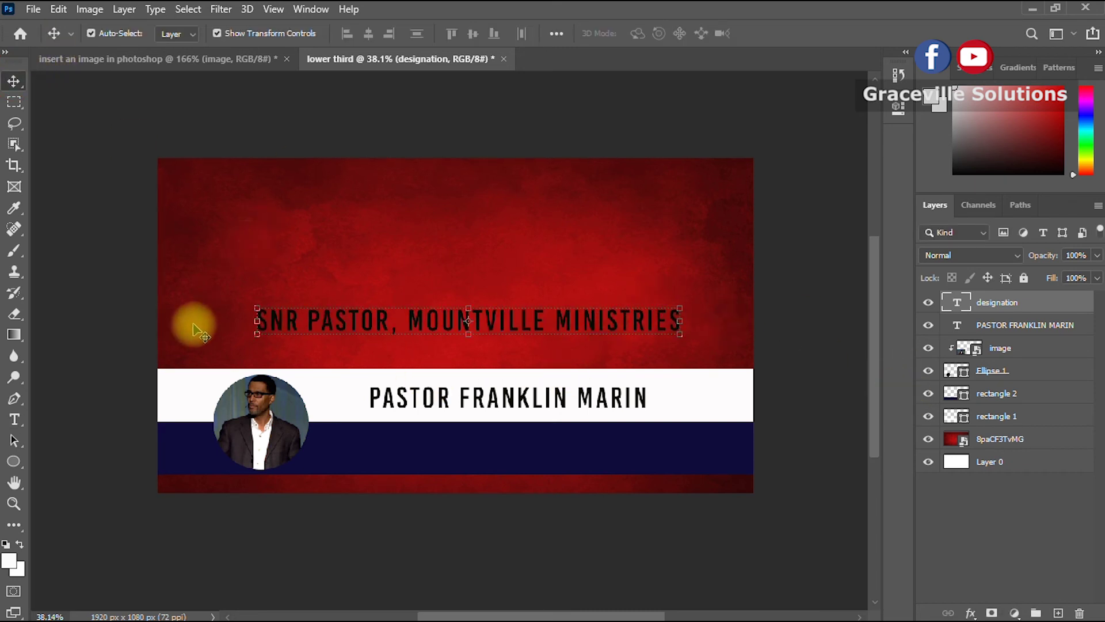
Change the font of the whole designation text line to Base9.
click(14, 419)
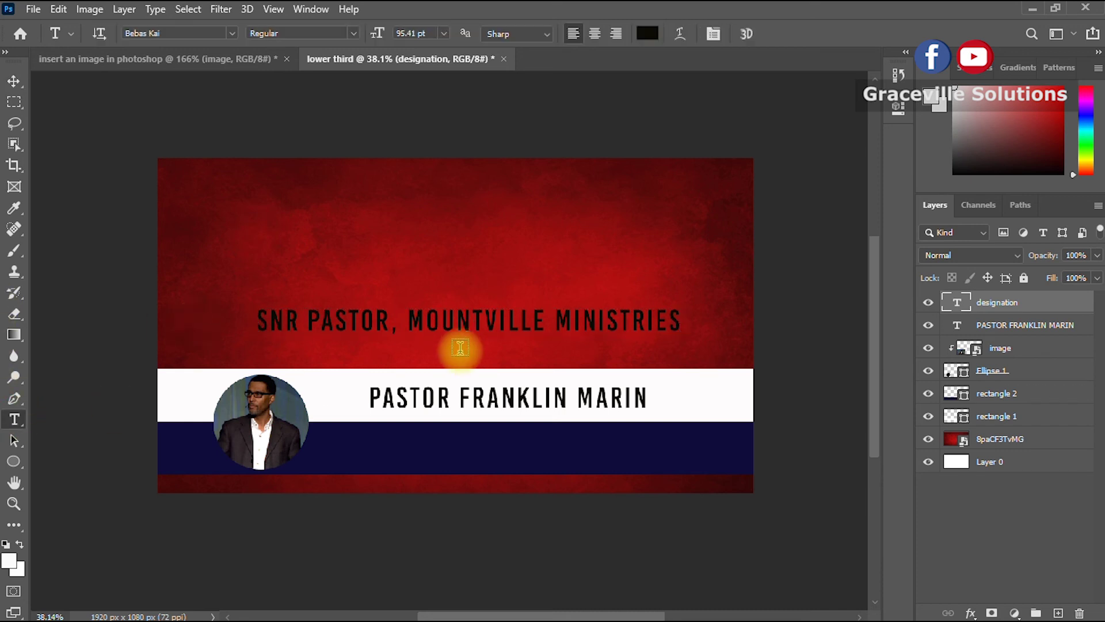
click(469, 323)
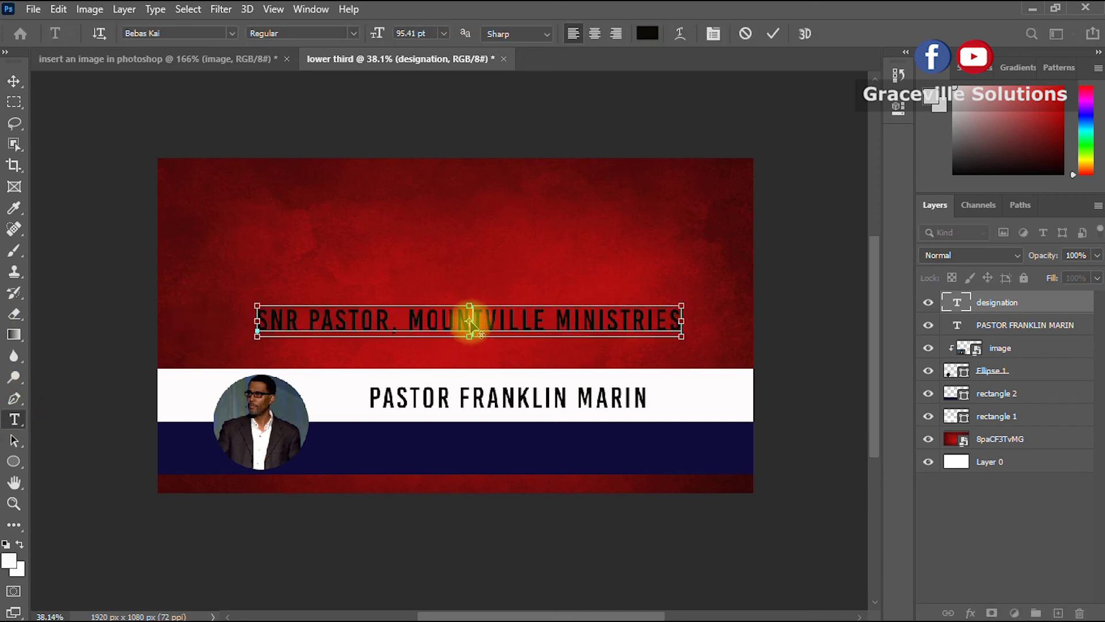
key(ctrl+a)
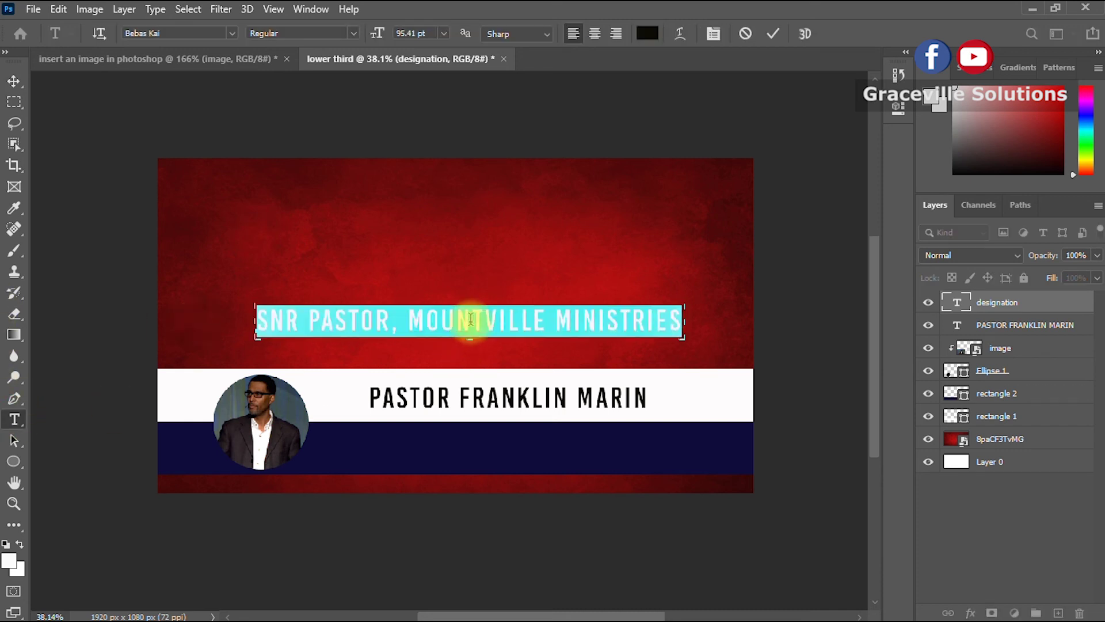
click(226, 42)
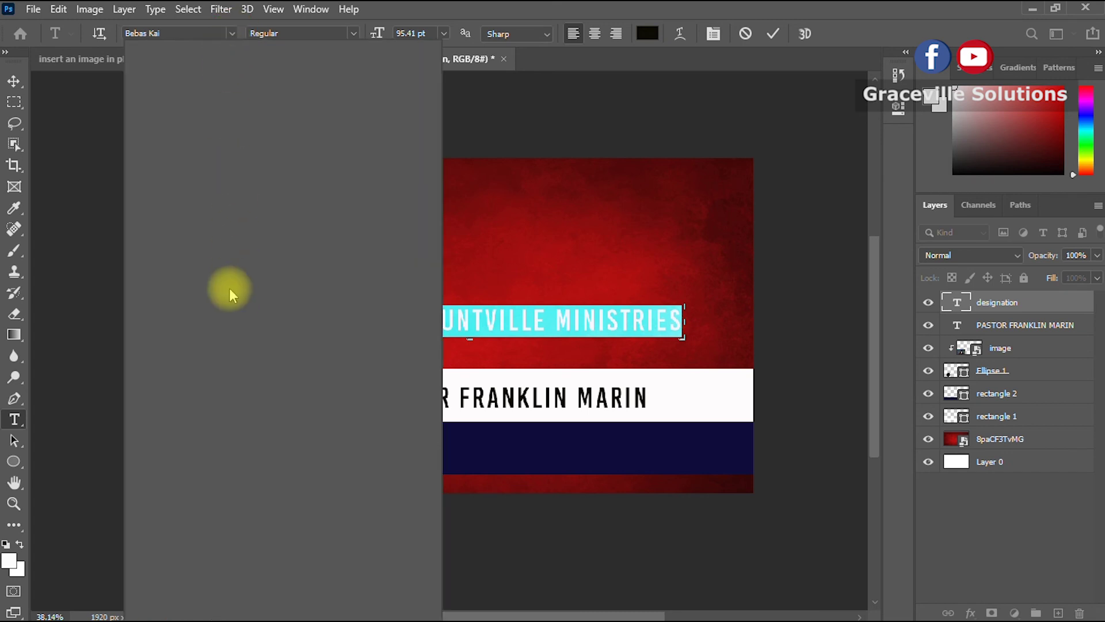
click(251, 143)
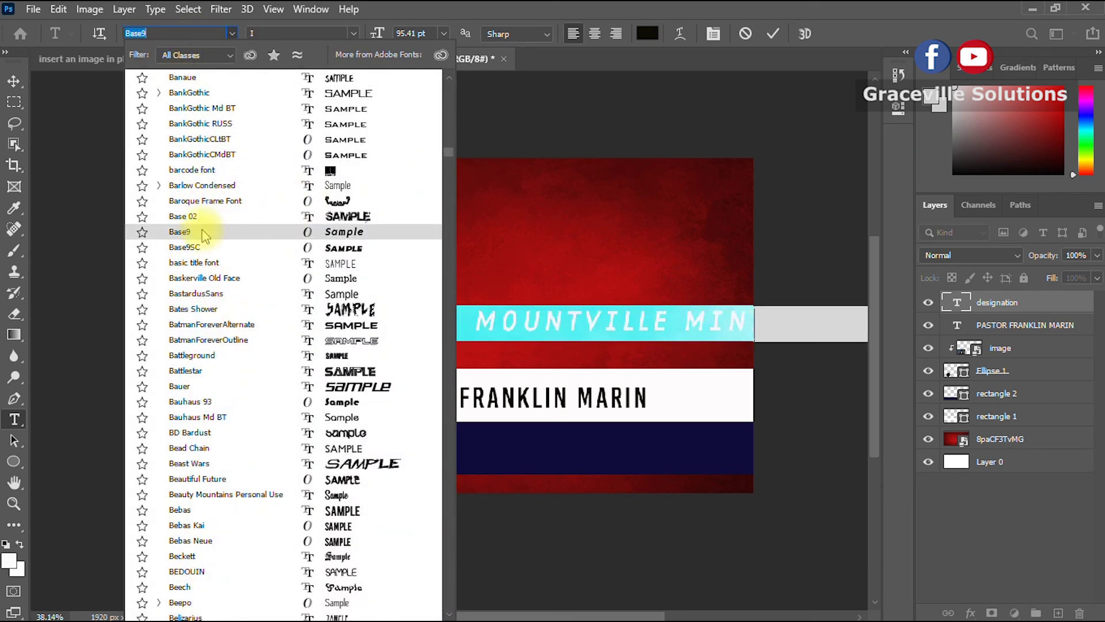
click(205, 232)
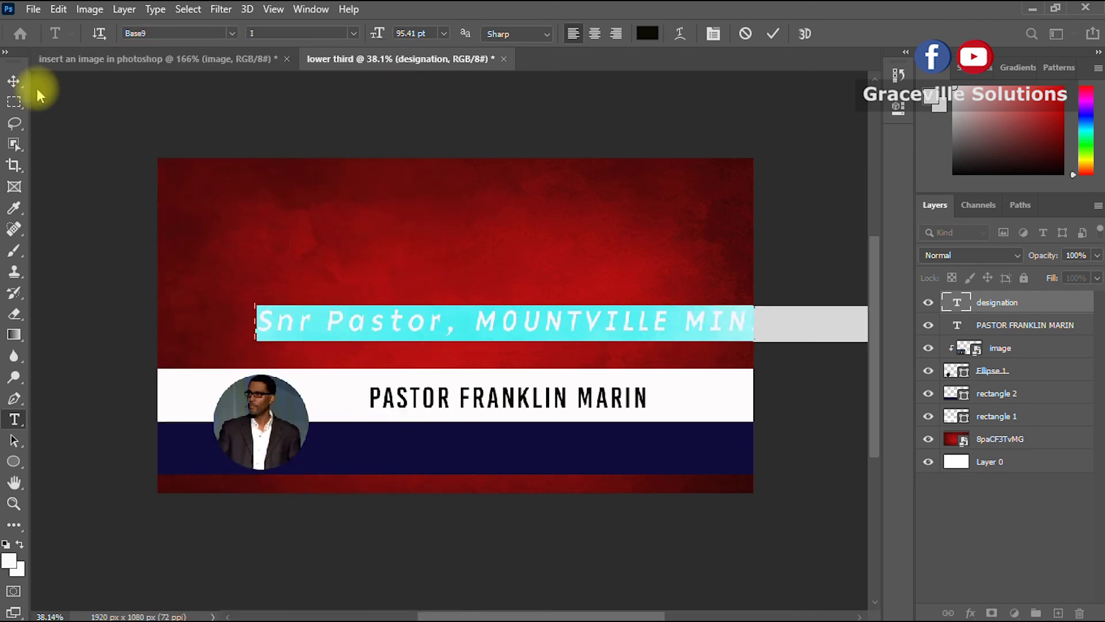
Scale the designation text proportionally to about 52% and commit the transform.
click(14, 82)
drag(681, 314, 554, 314)
drag(755, 305, 458, 325)
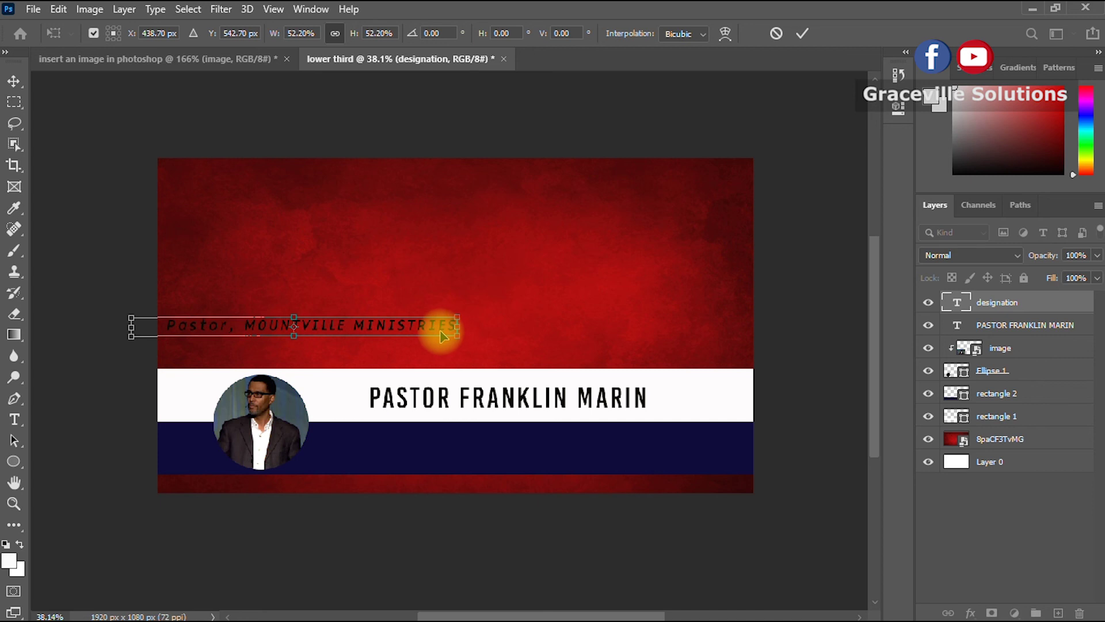
click(802, 33)
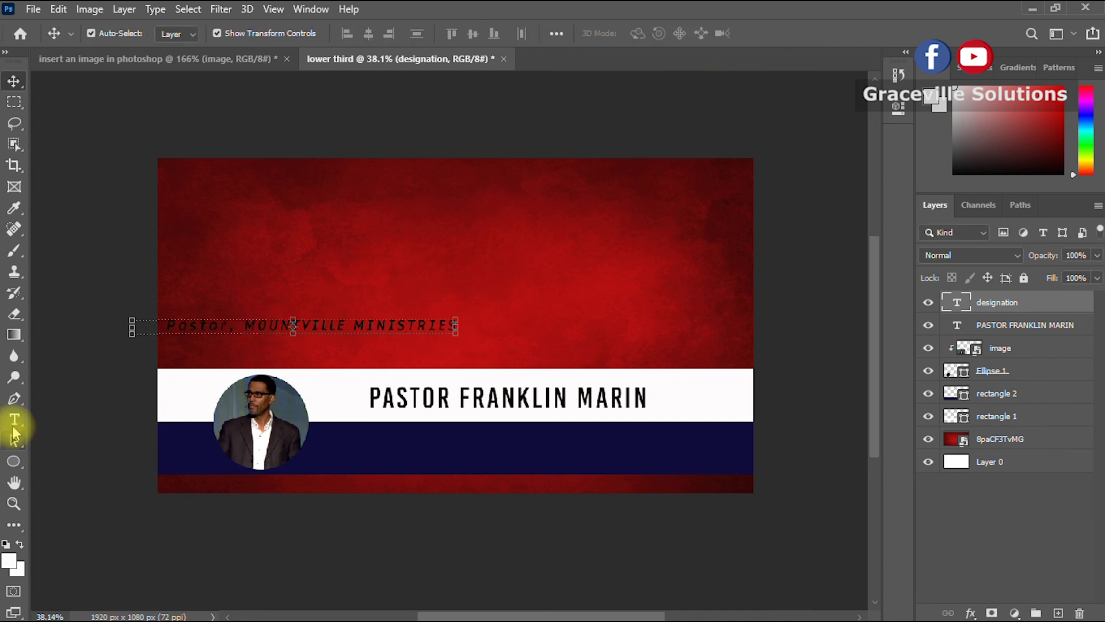
Recolor the whole designation text to the white bar's color (fffdfd) and move it onto the navy bar beneath the speaker's name.
click(14, 419)
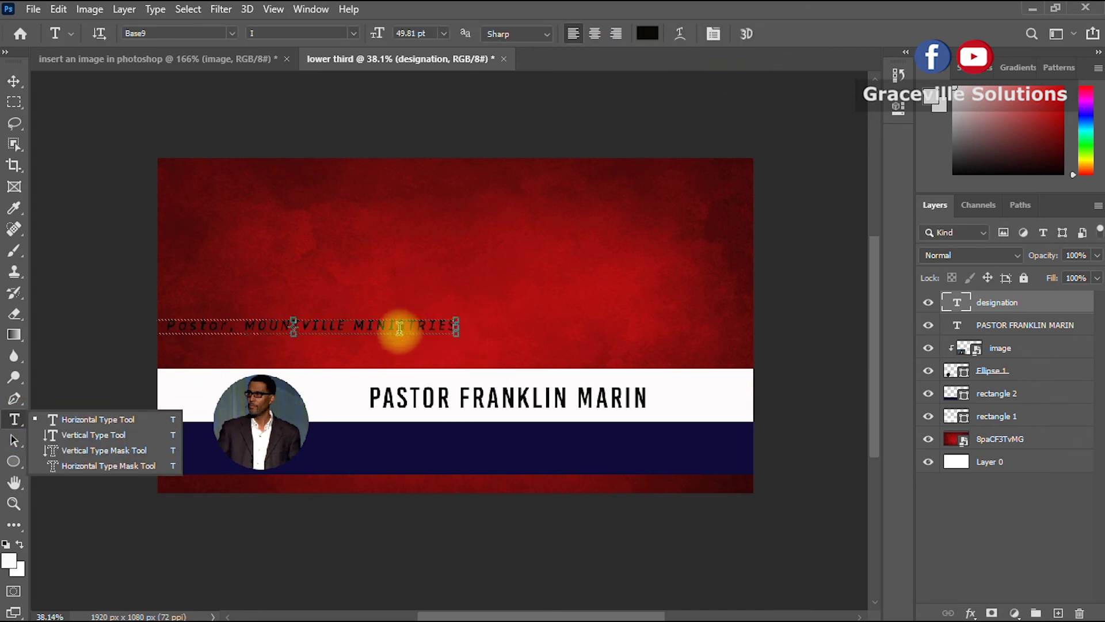
click(396, 328)
key(ctrl+a)
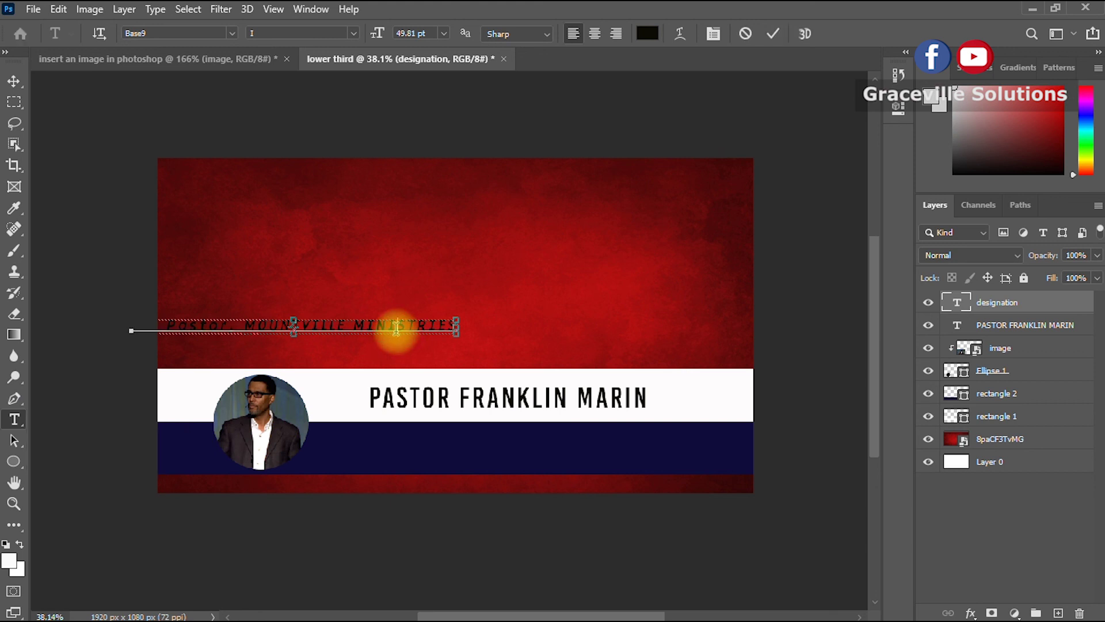
click(646, 33)
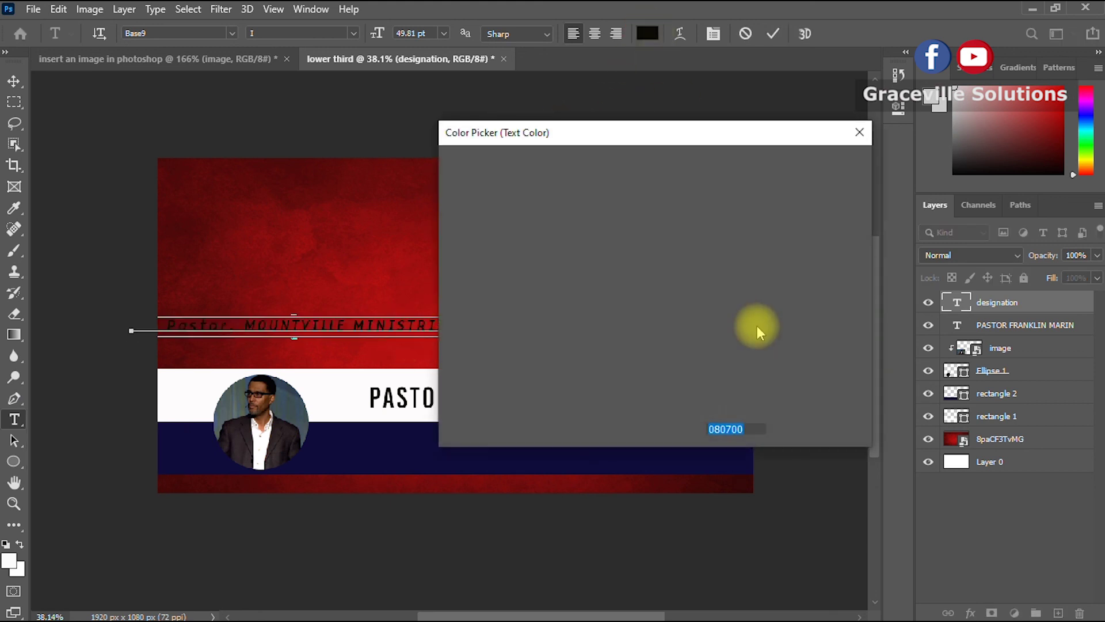
click(351, 398)
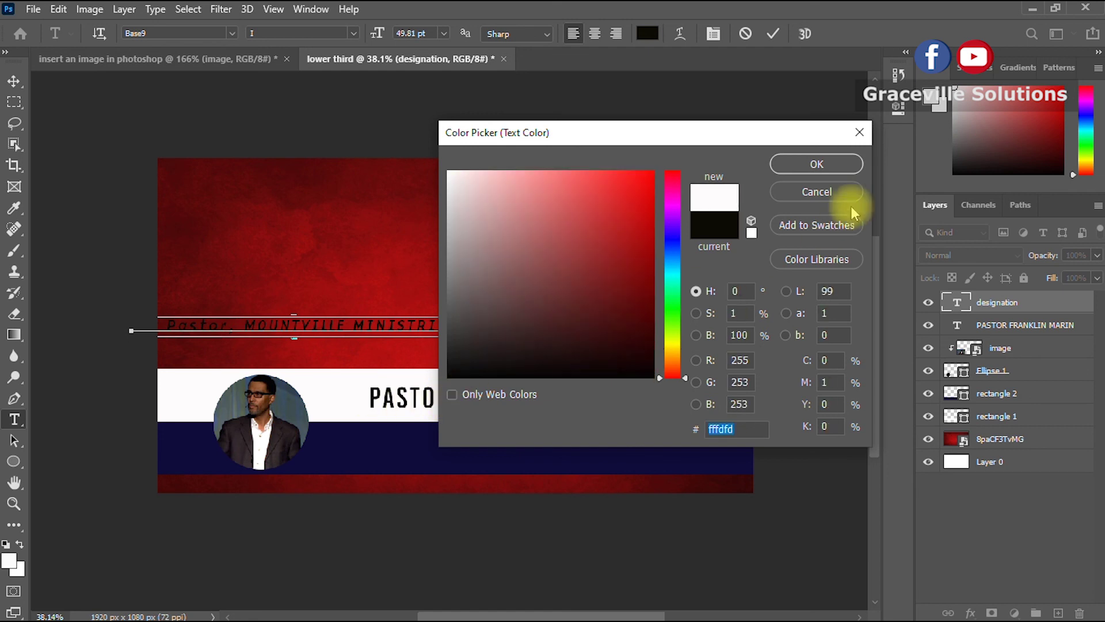
key(Return)
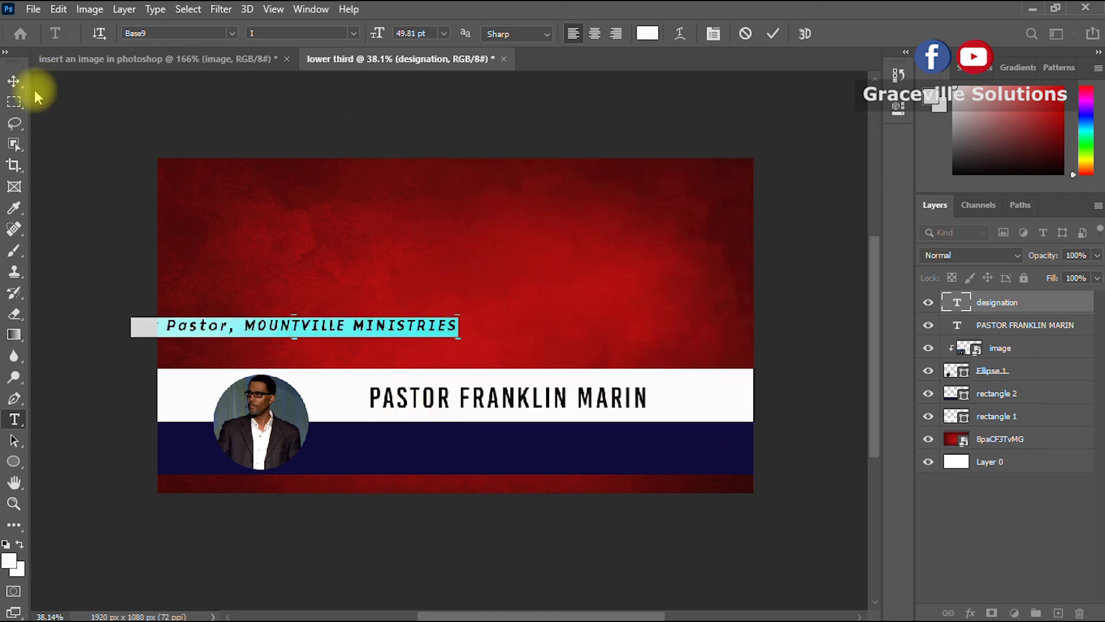
click(14, 81)
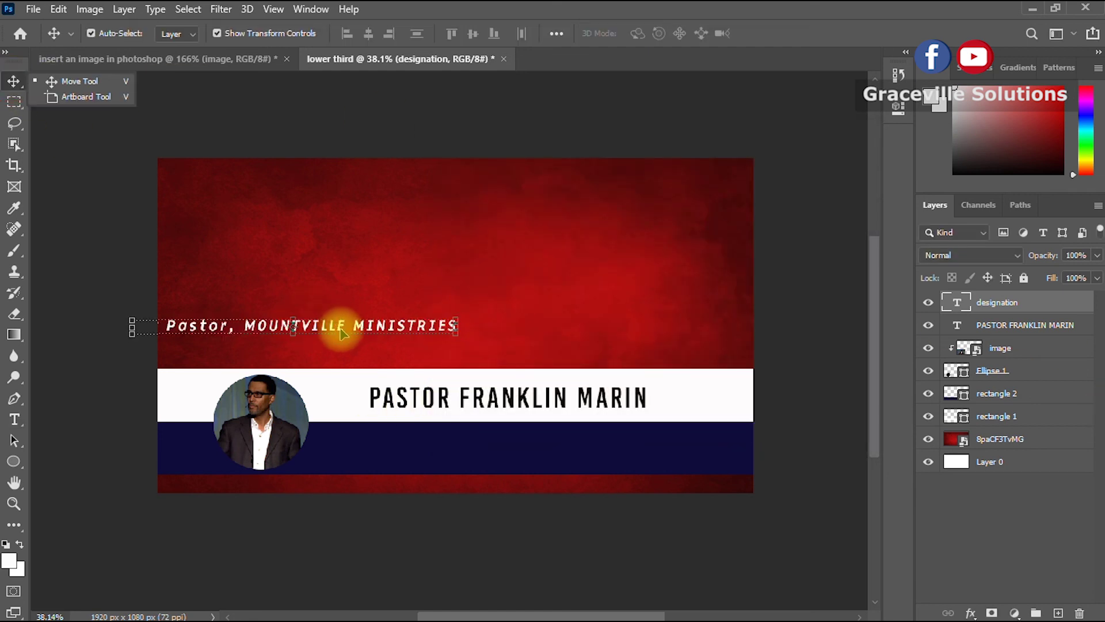
drag(341, 331, 560, 448)
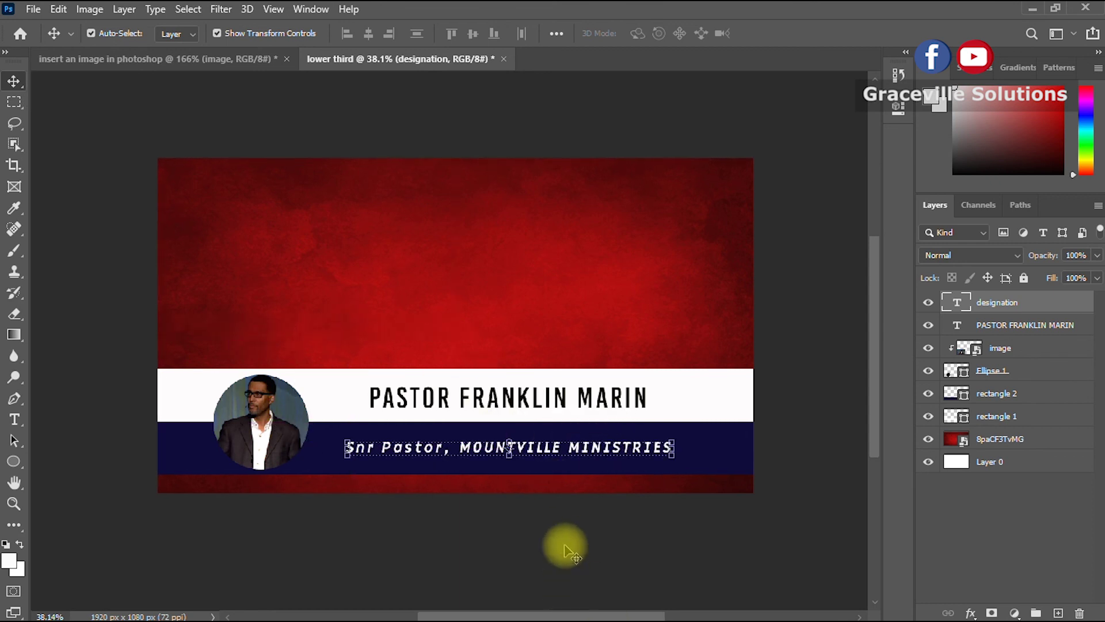